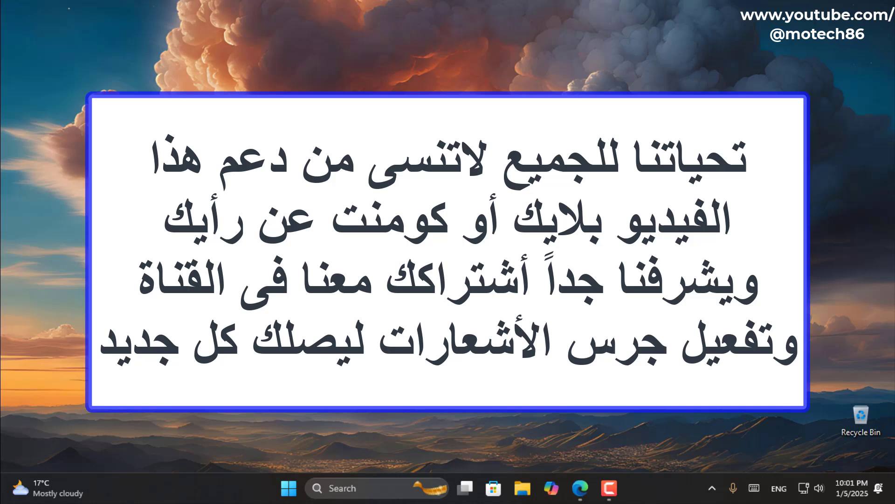
Step: Switch to Microsoft Edge and search the web for "optimizer"
left_click(580, 488)
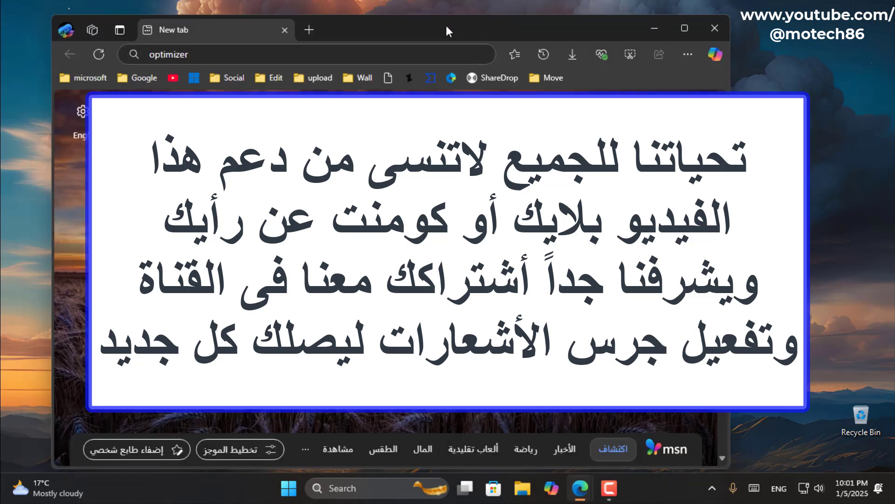
left_click_drag(446, 22, 458, 11)
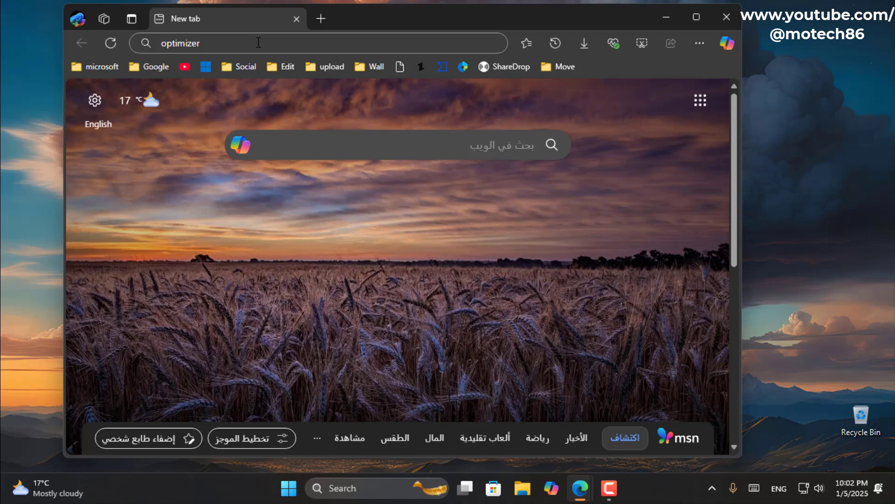
left_click_drag(398, 16, 418, 32)
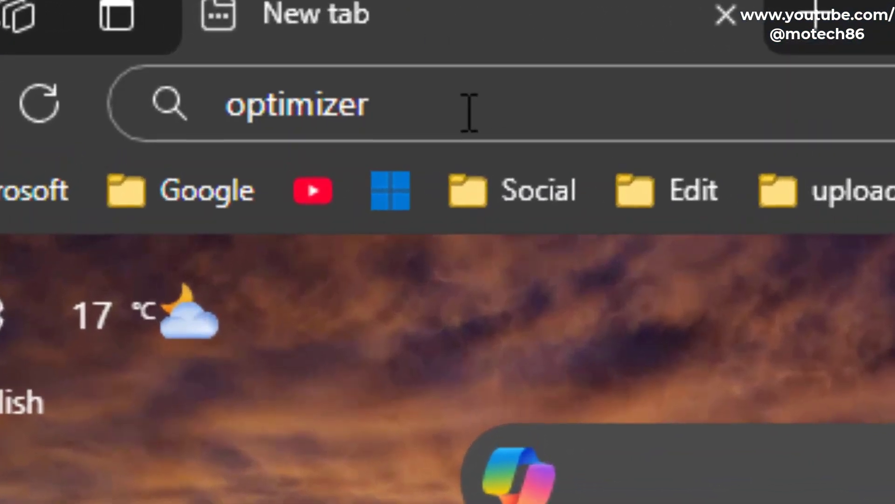
left_click(242, 49)
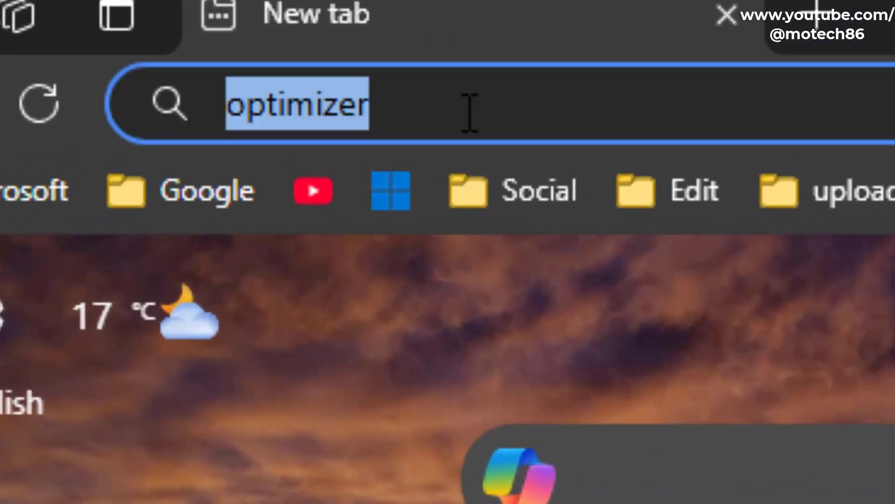
key("Return")
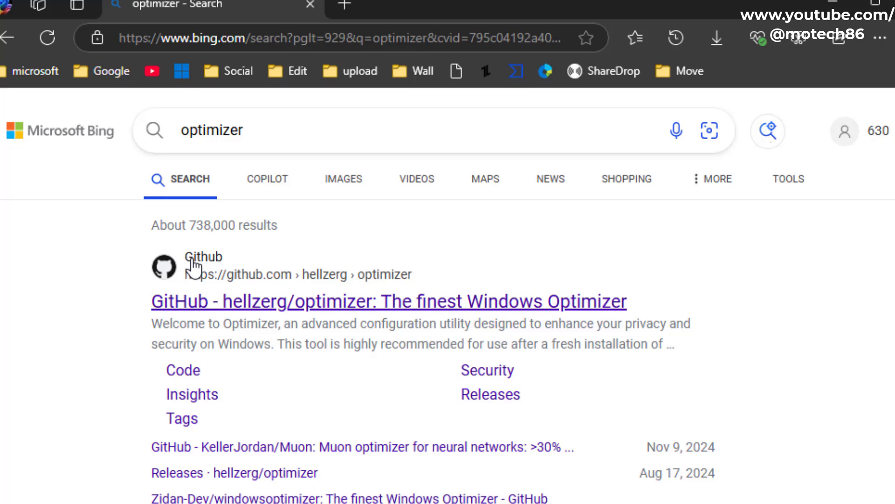
Step: Open the hellzerg/optimizer repository on GitHub and go to the assets of its latest release
left_click(212, 302)
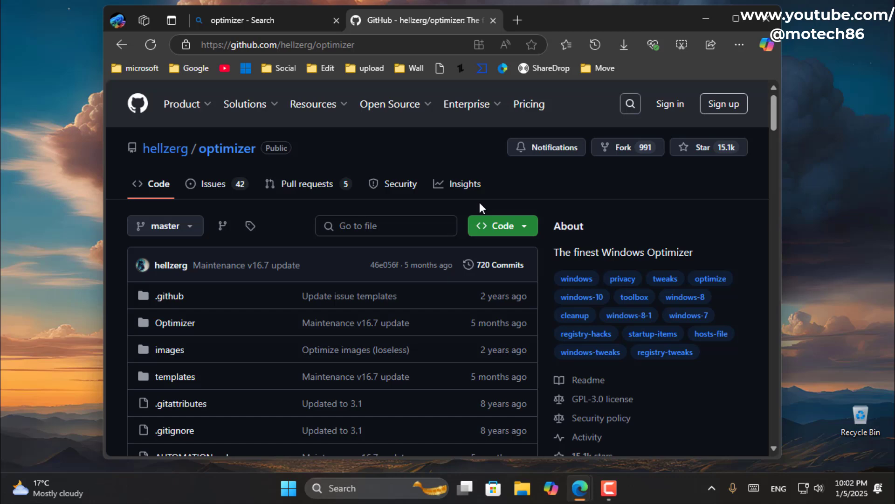
scroll(466, 214, "down", 5)
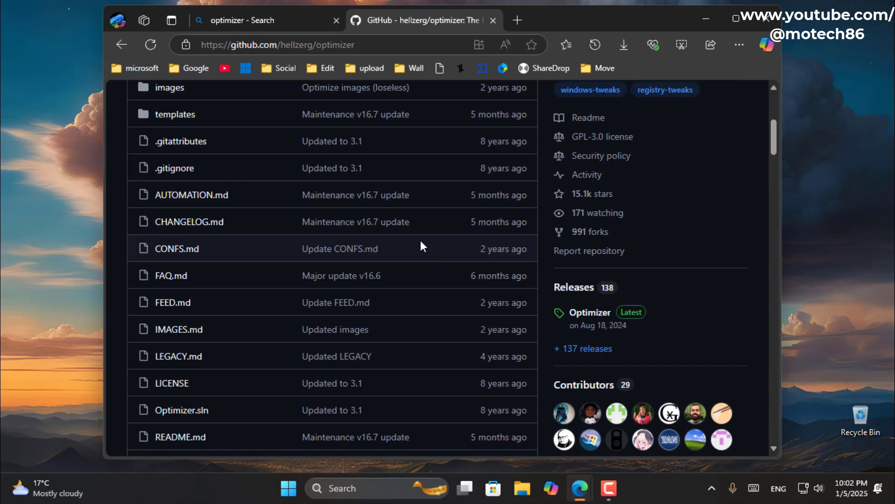
scroll(422, 247, "down", 4)
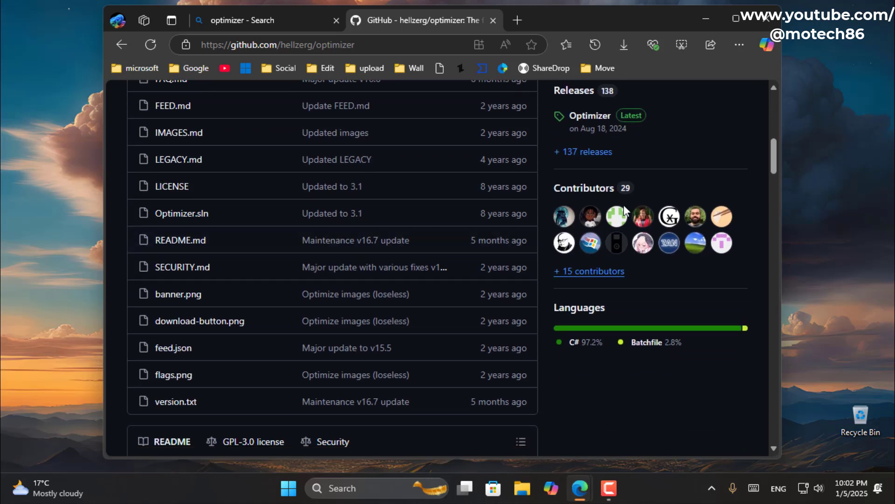
left_click(593, 122)
scroll(195, 243, "down", 5)
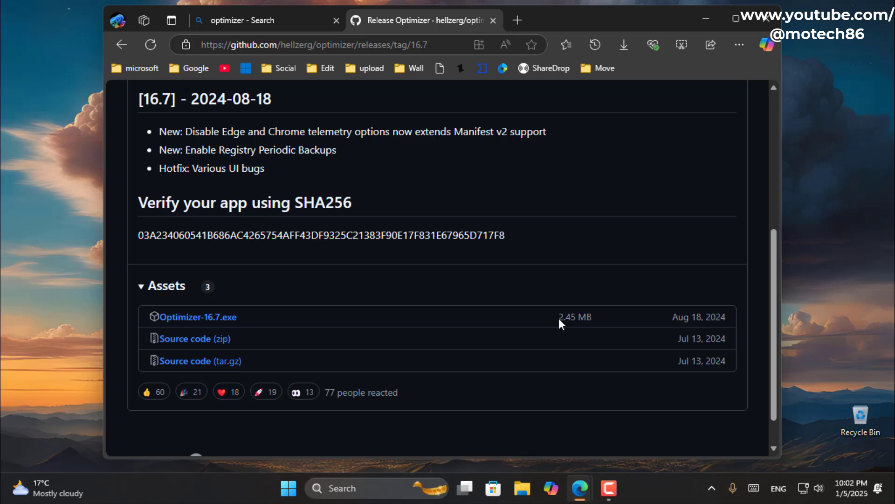
Step: Download Optimizer-16.7.exe from the release assets and minimize the browser
left_click(180, 316)
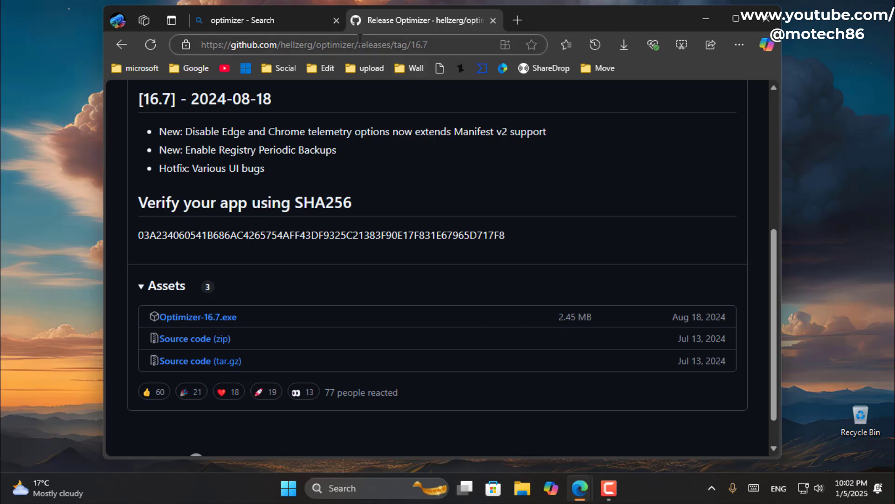
left_click(332, 22)
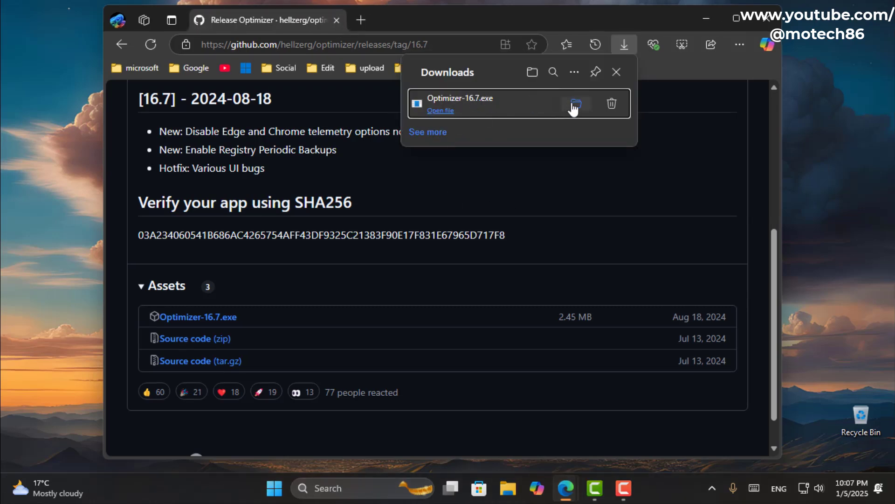
left_click(705, 21)
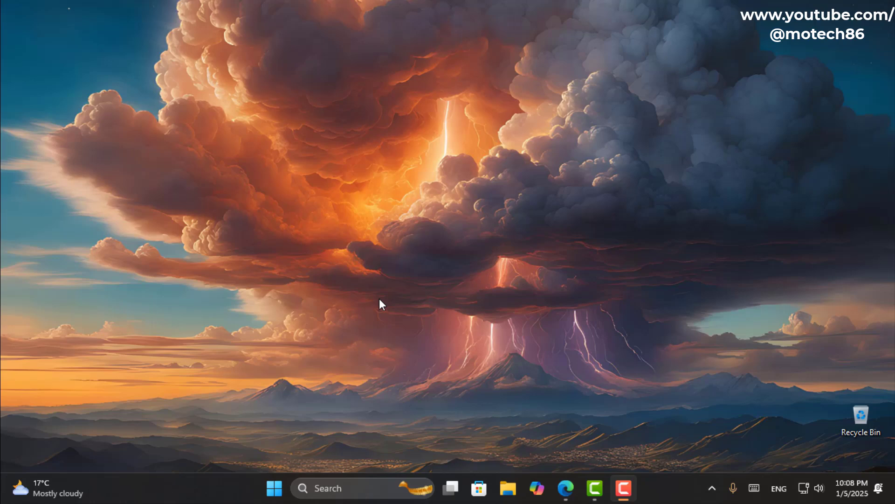
Step: Choose Arabic (العربية) as the interface language in Optimizer and confirm the choice
left_click_drag(457, 74, 446, 40)
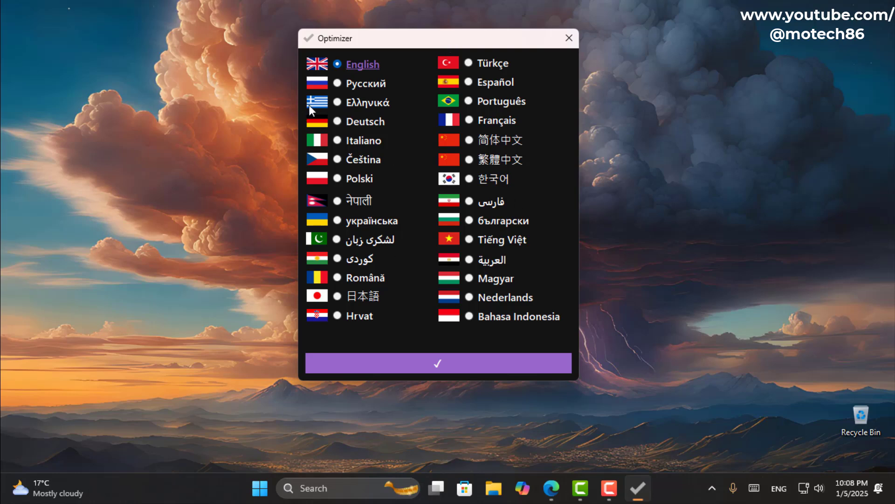
left_click(469, 259)
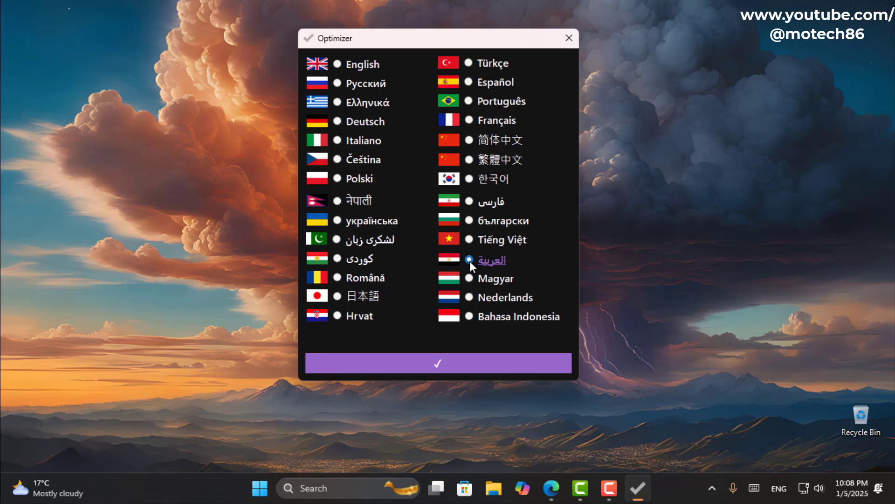
left_click(427, 362)
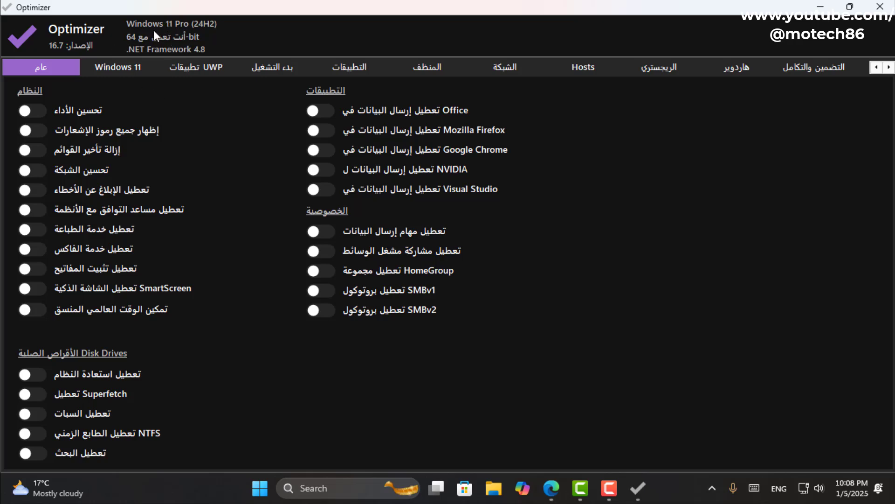
Step: Look over the Windows 11 options, and enable performance optimization (تحسين الأداء) in the general options after reading its description
left_click(110, 66)
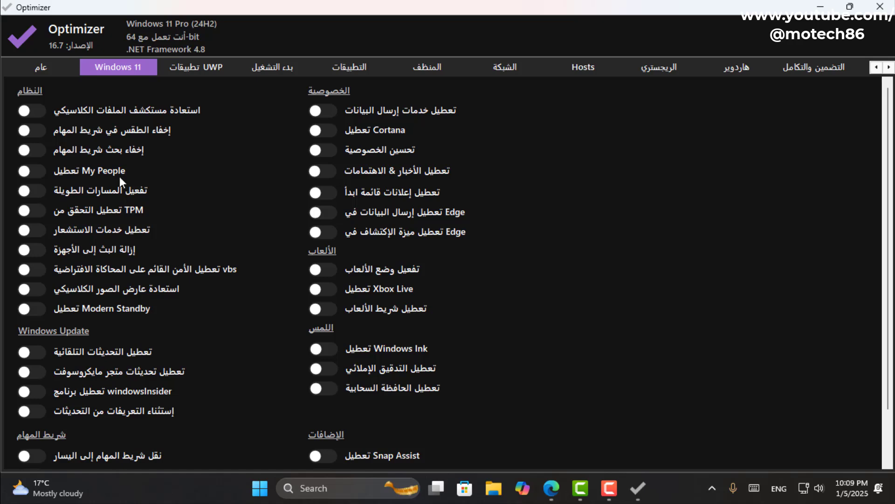
left_click(42, 69)
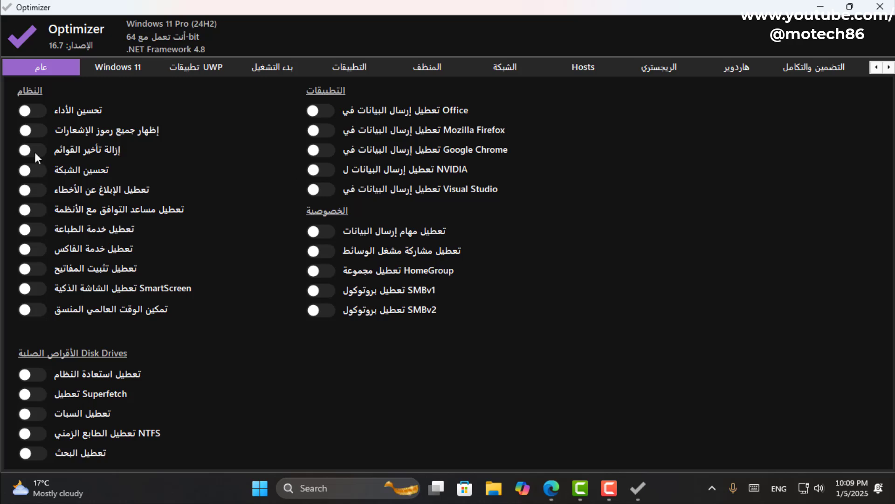
left_click(88, 112)
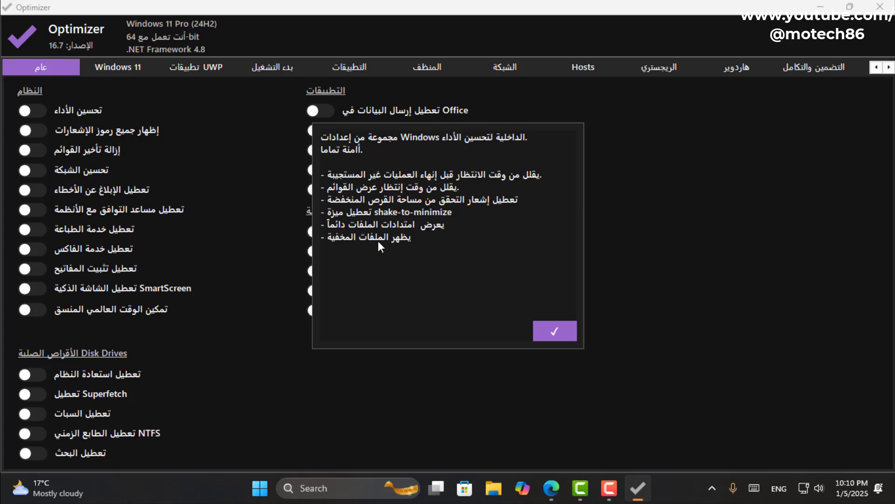
left_click(554, 331)
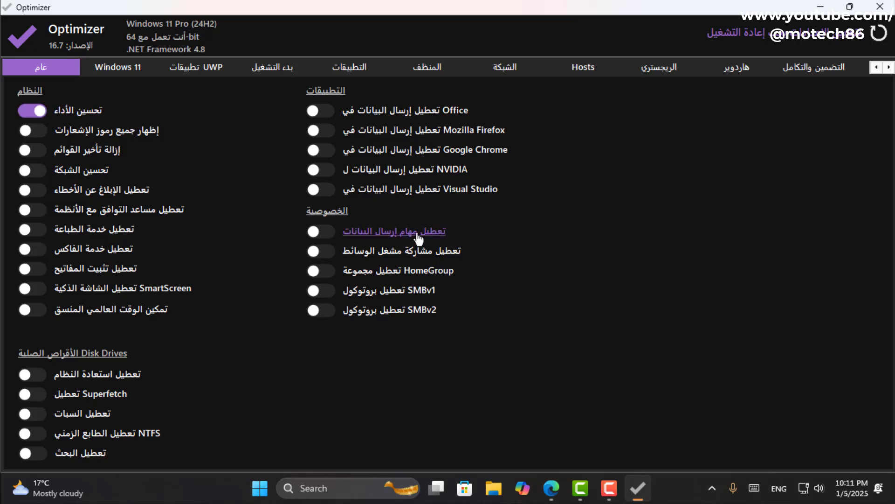
Step: Read the descriptions of the general options for showing all notification icons and for network optimization
left_click(109, 132)
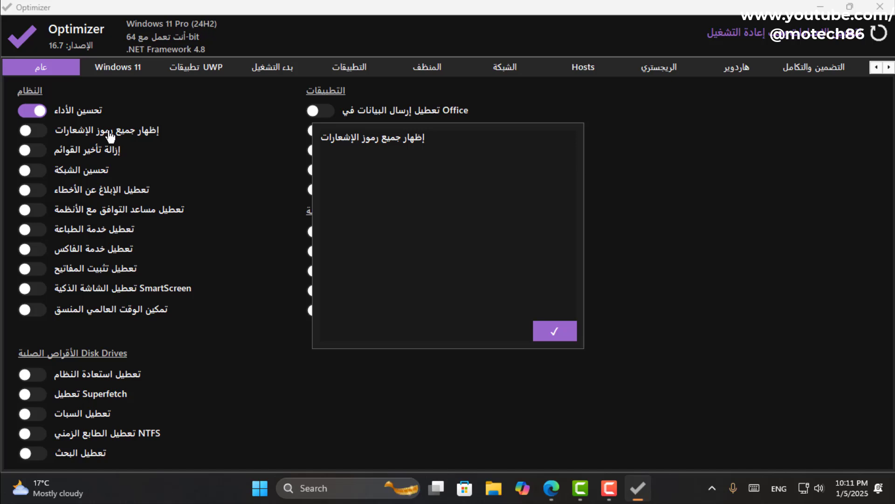
left_click(555, 331)
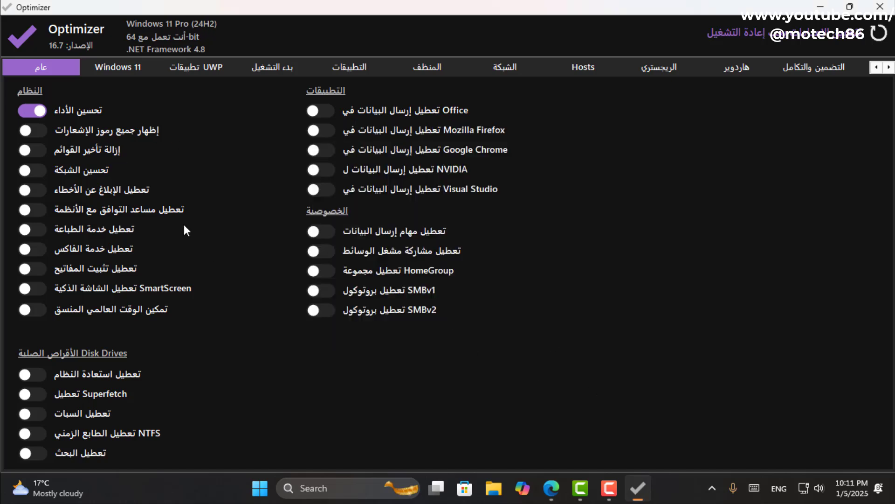
left_click(87, 170)
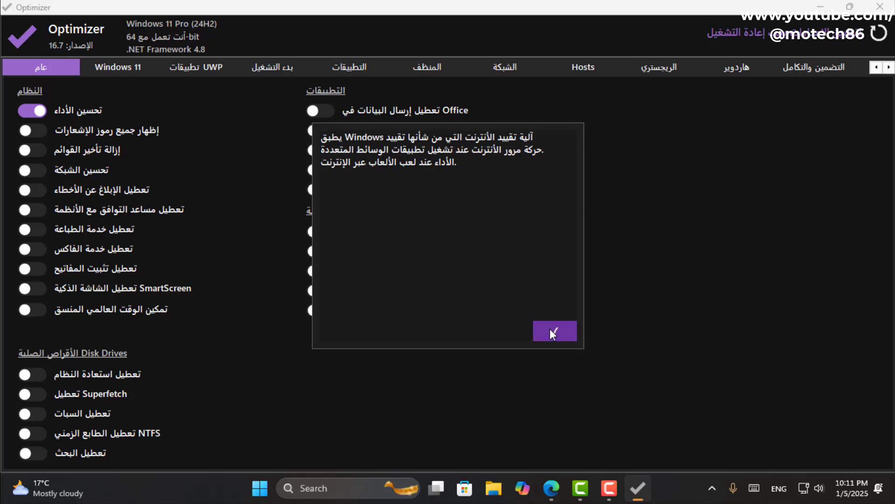
left_click(567, 337)
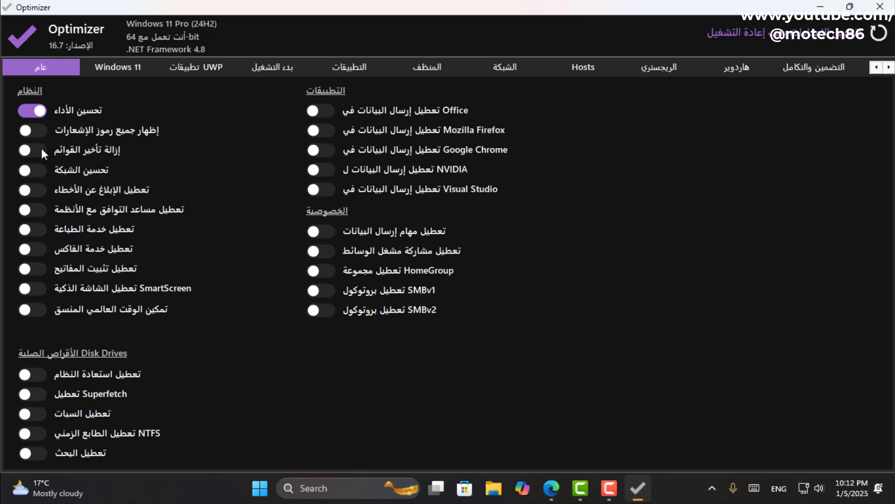
Step: Enable network optimization and menu delay removal, and disable error reporting, the print and fax services, sticky keys, Superfetch and hibernation
left_click(39, 170)
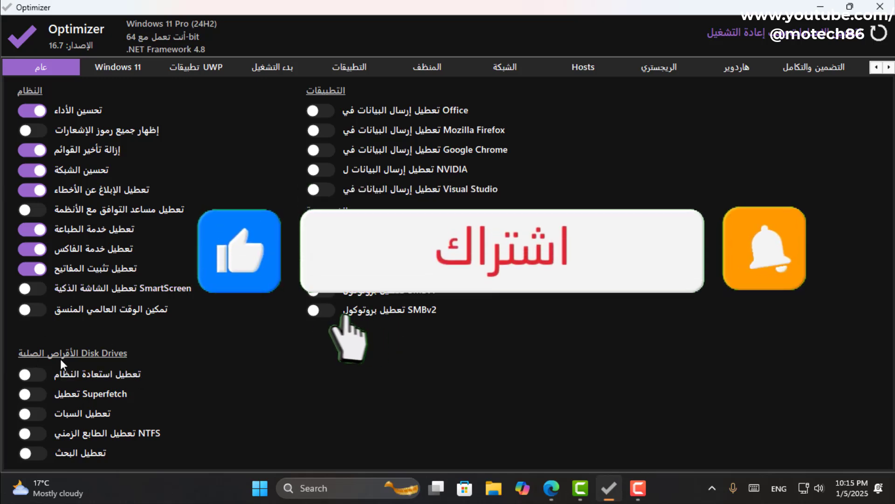
left_click(35, 391)
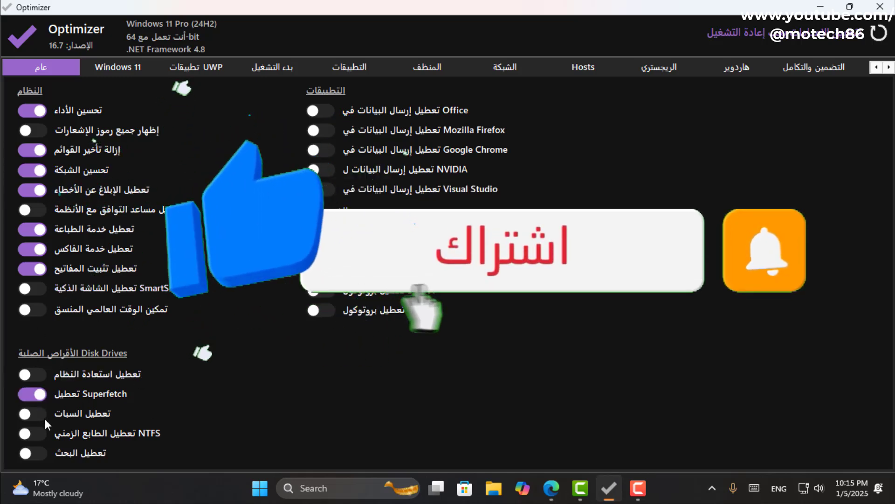
left_click(38, 418)
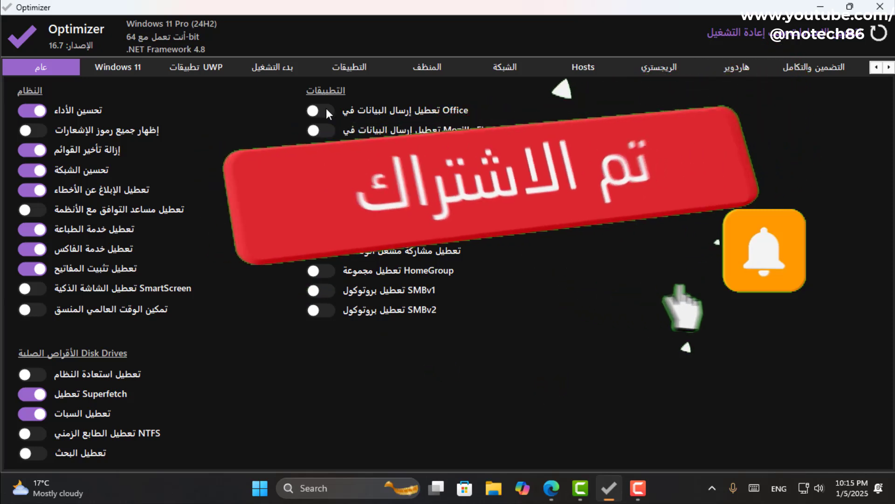
Step: Disable telemetry for Office, Mozilla Firefox, Google Chrome, NVIDIA and Visual Studio in the general application options
left_click(321, 111)
left_click(323, 130)
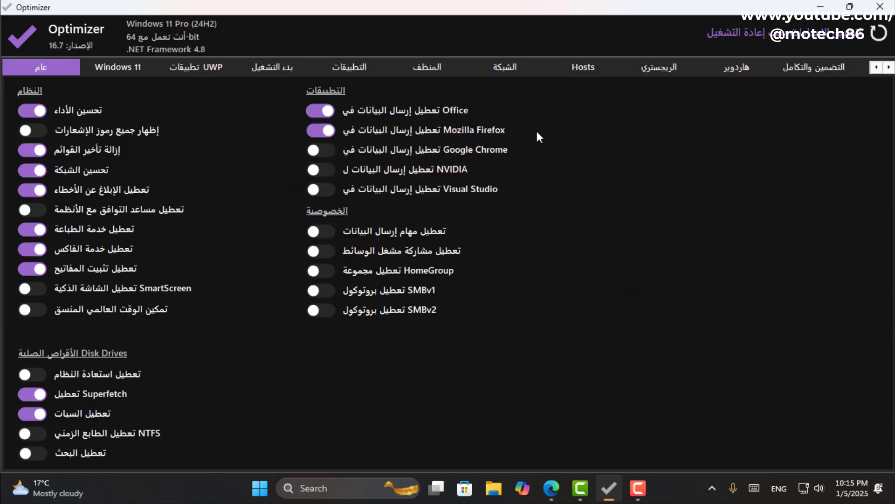
left_click(327, 169)
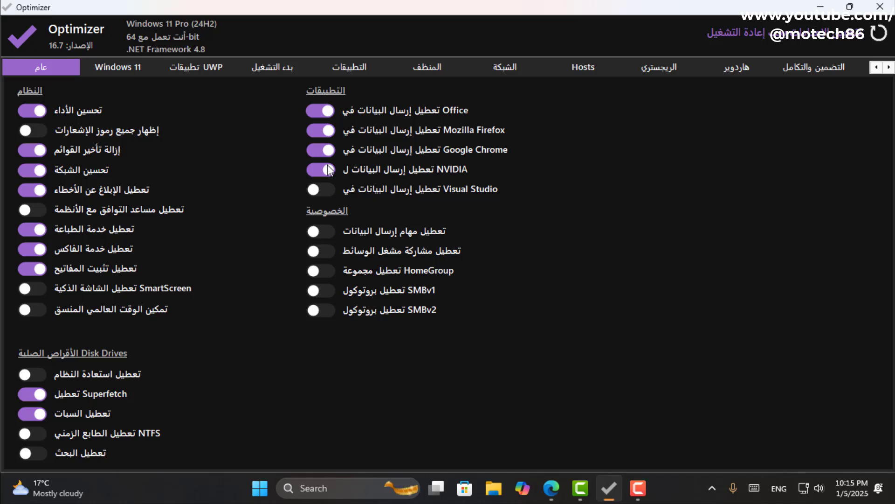
left_click(321, 189)
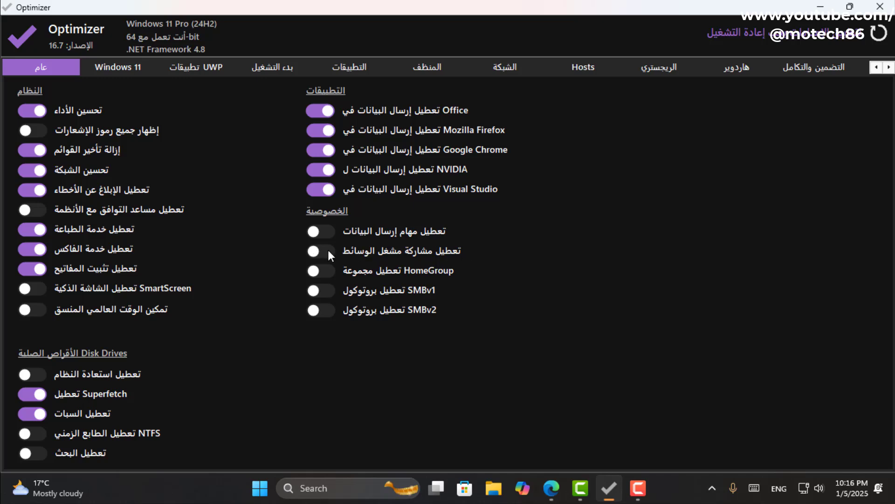
Step: Disable telemetry tasks, media player sharing, HomeGroup, SMBv1 and SMBv2 under the general privacy options
left_click(329, 275)
left_click(329, 290)
left_click(326, 309)
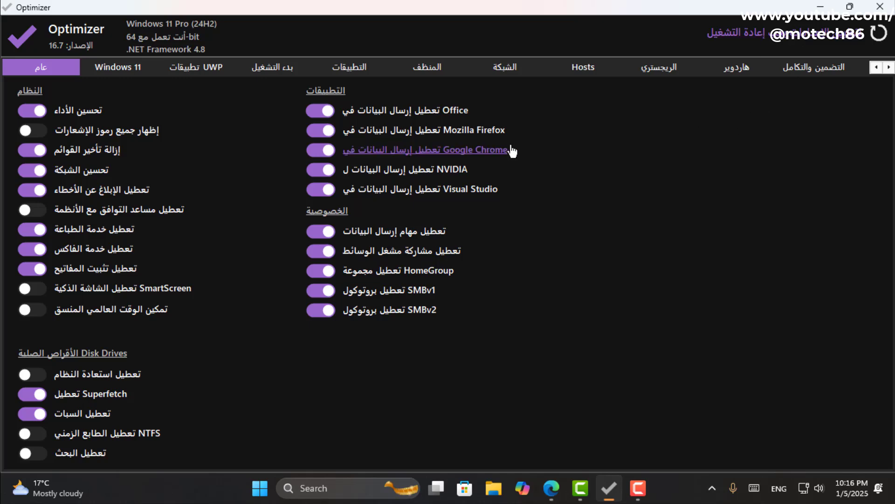
Step: In the Windows 11 options, disable My People, the TPM check, Modern Standby, chat and stickers, remove Cast to Device, and exclude drivers from updates
left_click(114, 66)
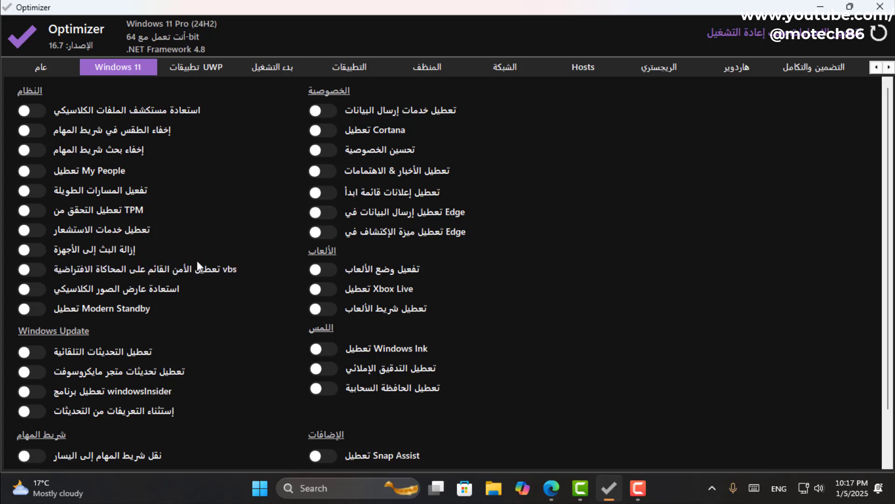
scroll(146, 295, "down", 2)
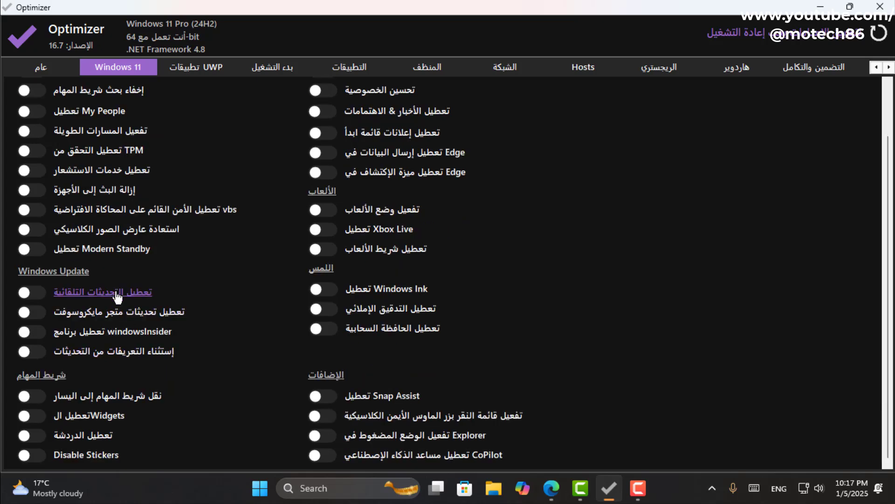
scroll(166, 273, "up", 2)
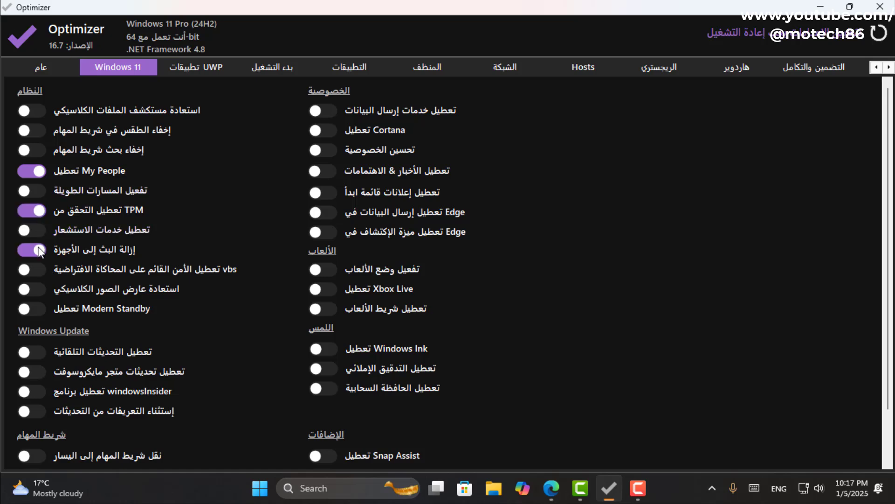
left_click(31, 309)
left_click(552, 330)
scroll(38, 311, "down", 3)
left_click(31, 351)
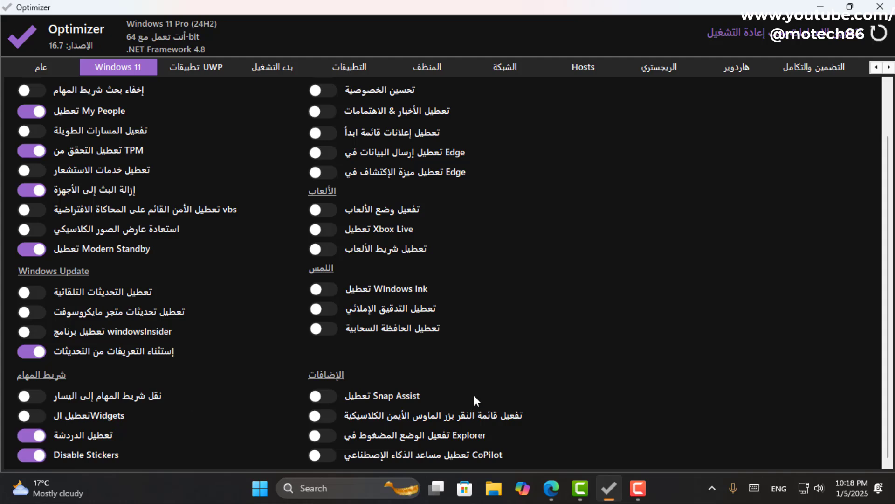
Step: Disable the cloud clipboard, Windows Ink, the Game Bar and Xbox Live, and enable gaming mode in the Windows 11 options
left_click(322, 328)
left_click(323, 288)
left_click(323, 249)
left_click(323, 229)
left_click(323, 210)
Step: Under the Windows 11 privacy options, enable enhanced privacy and disable telemetry services, Cortana, Start menu ads and Edge telemetry
scroll(323, 209, "up", 1)
left_click(322, 130)
left_click(323, 149)
left_click(323, 213)
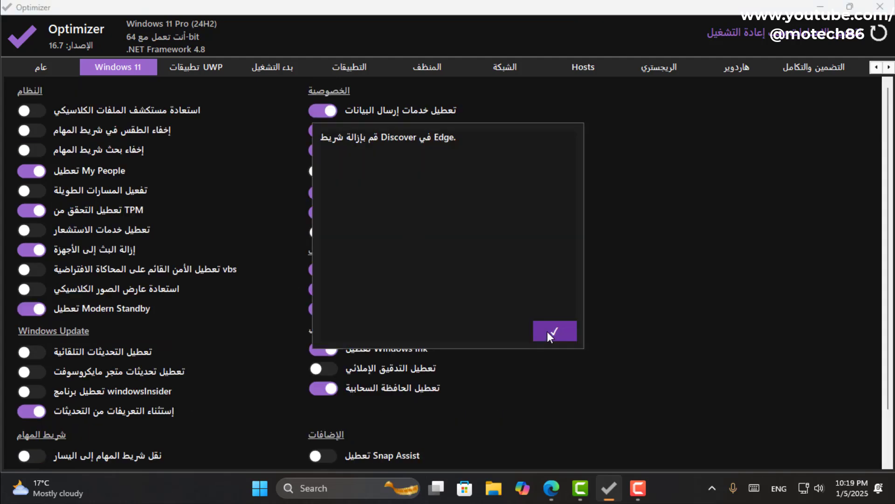
Step: Read the descriptions of the Edge Discover and Start menu ads options, review the remaining Windows 11 toggles, and view the UWP apps list
left_click(553, 332)
scroll(213, 357, "down", 1)
scroll(225, 186, "up", 1)
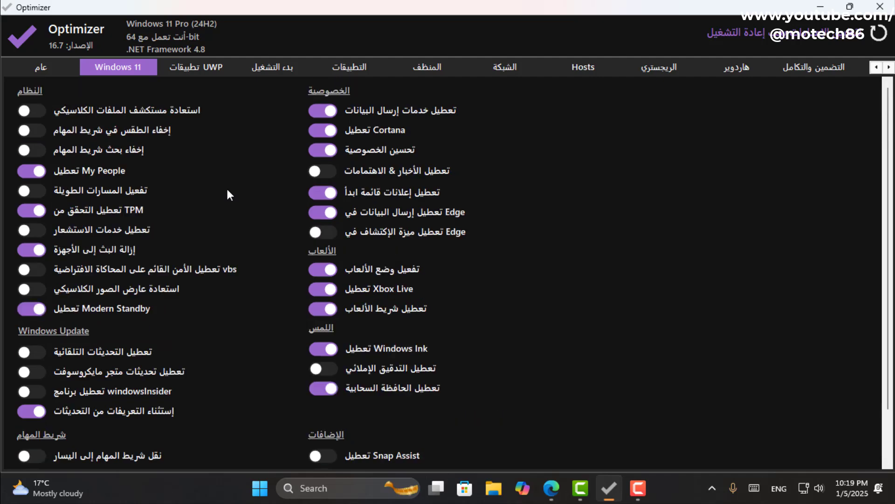
scroll(194, 226, "down", 1)
scroll(173, 154, "up", 1)
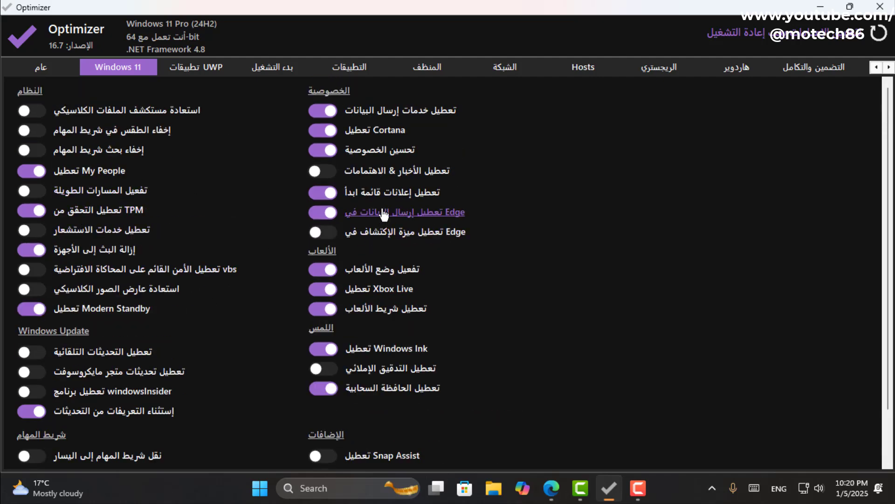
left_click(401, 195)
left_click(555, 331)
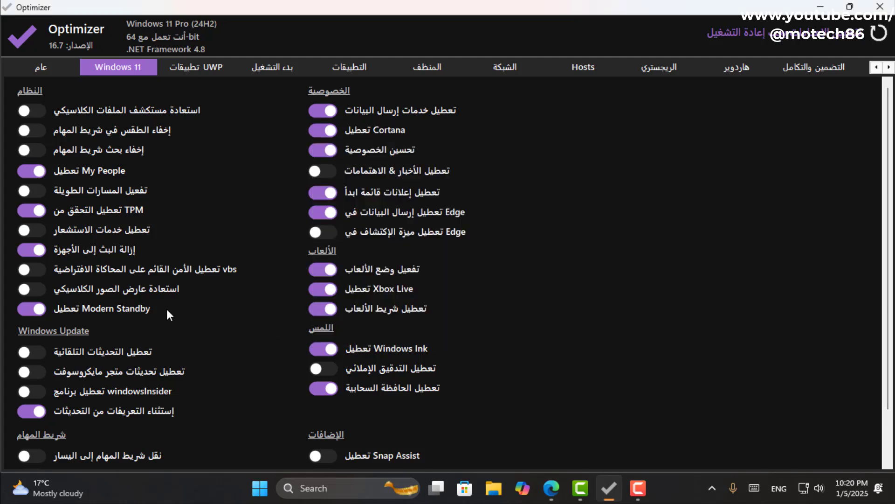
scroll(140, 348, "down", 1)
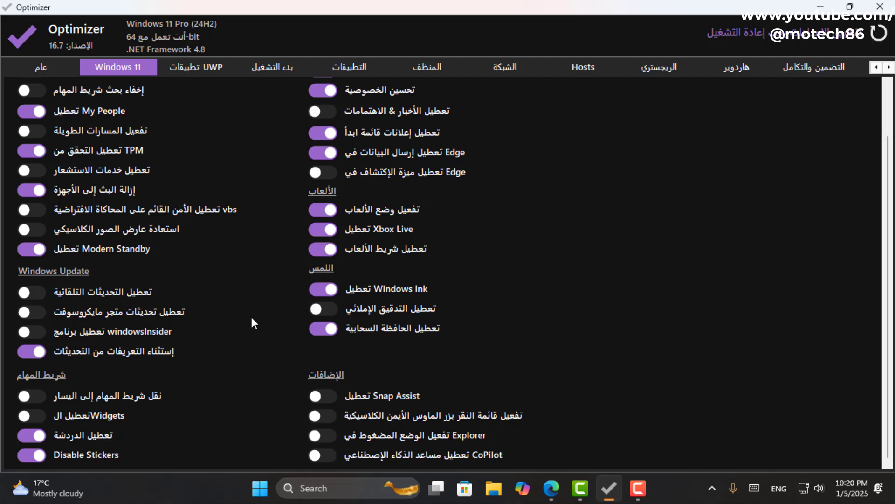
scroll(249, 299, "up", 1)
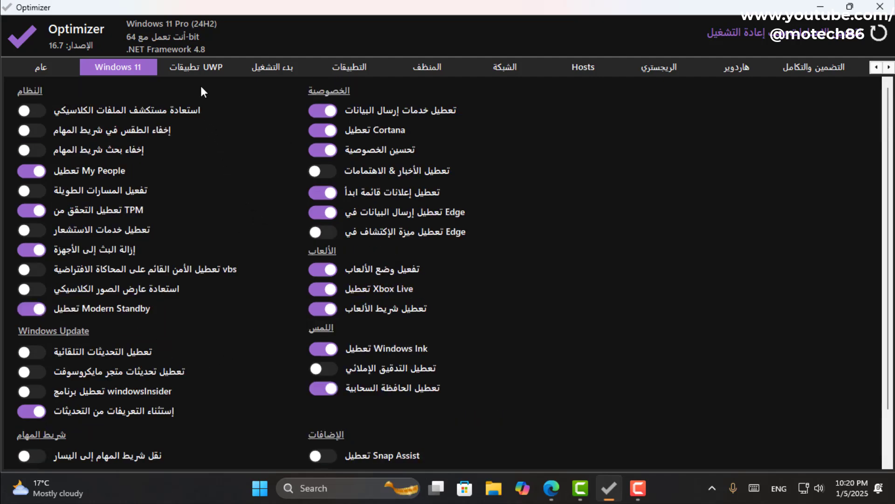
left_click(196, 68)
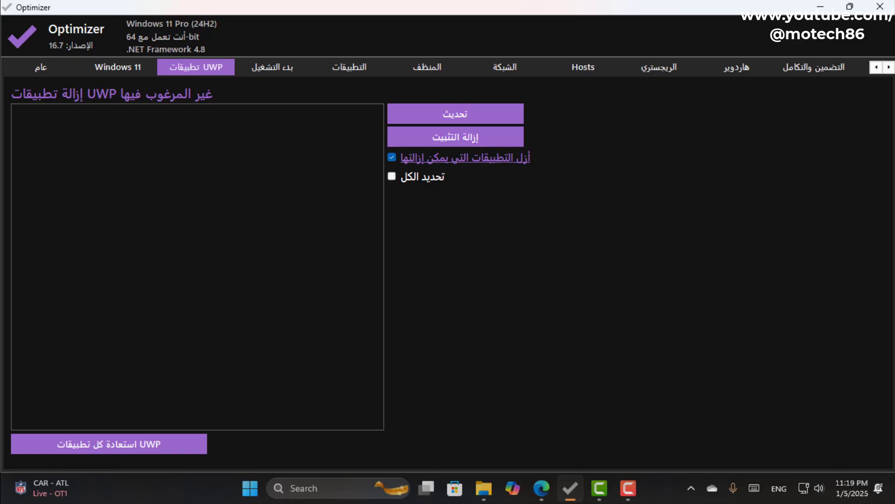
Step: Delete the Optimizer and OneDrive entries from the startup items
left_click(272, 67)
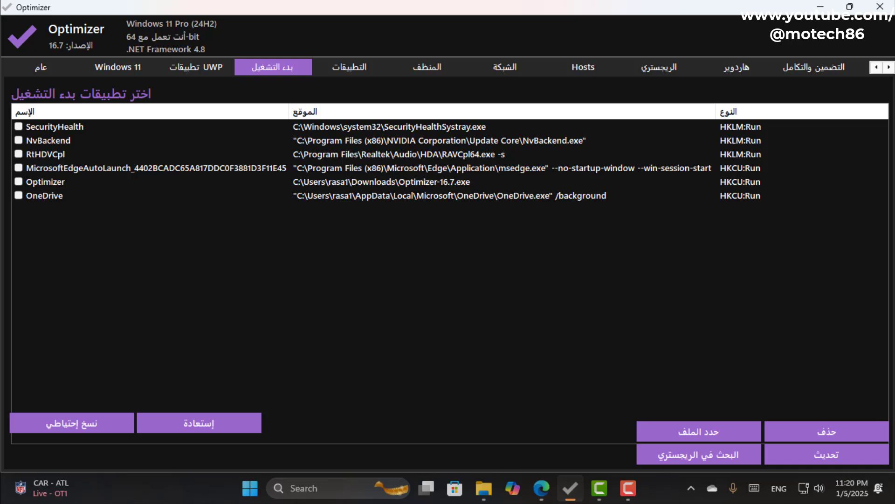
left_click(19, 195)
left_click(19, 181)
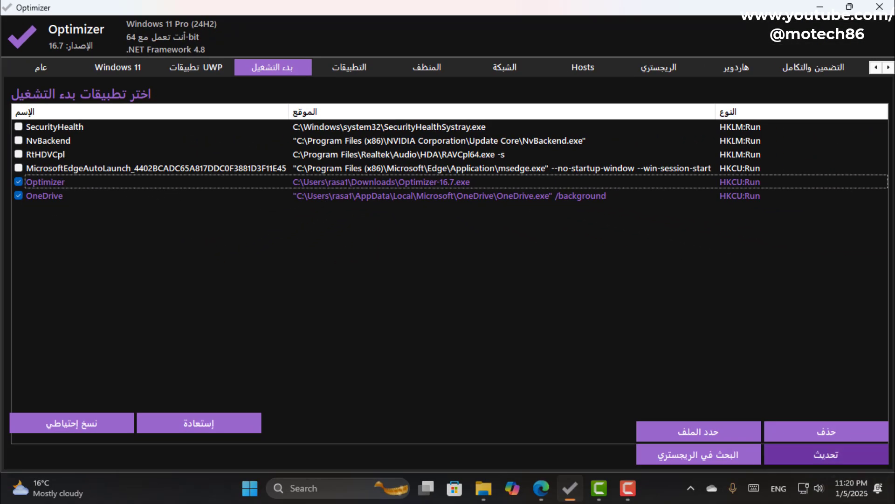
left_click(826, 432)
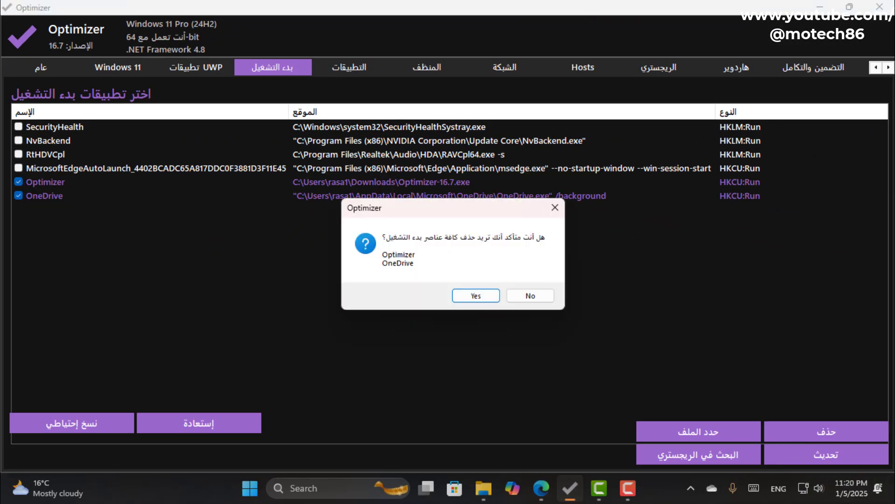
key("Return")
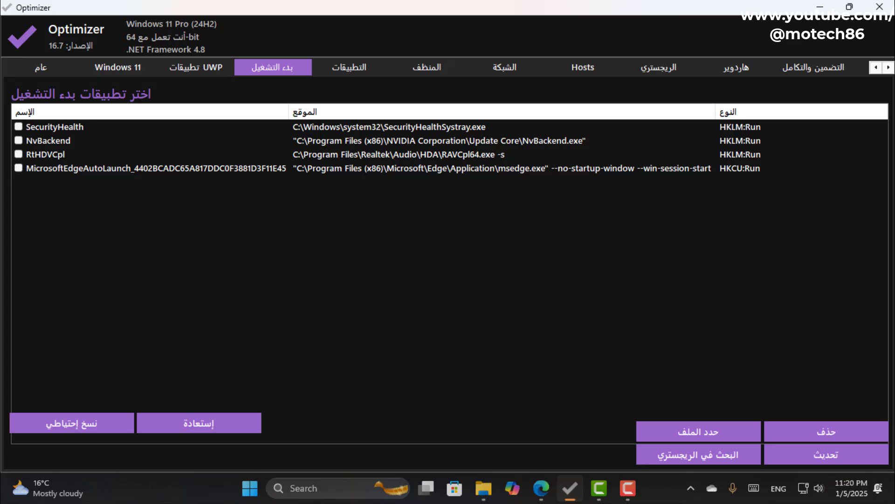
Step: Browse the downloadable apps, select VLC Media Player, and enable installation after download
key("ctrl+Tab")
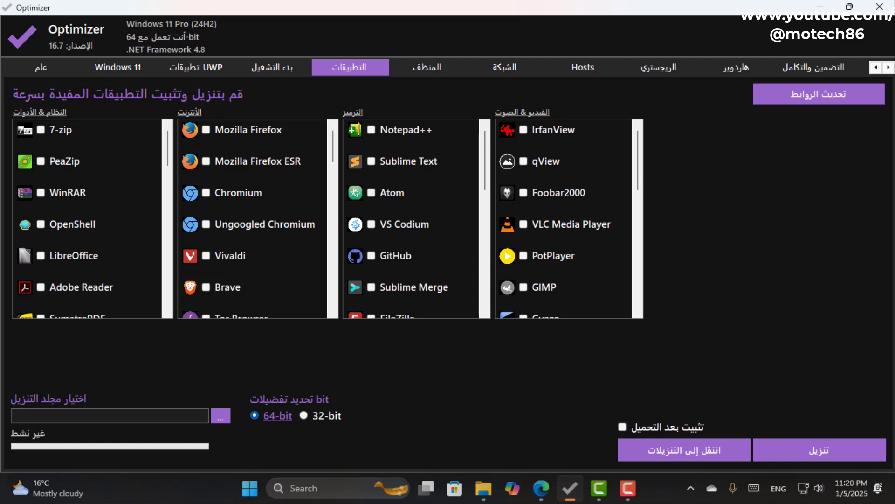
scroll(89, 219, "down", 4)
scroll(88, 220, "up", 3)
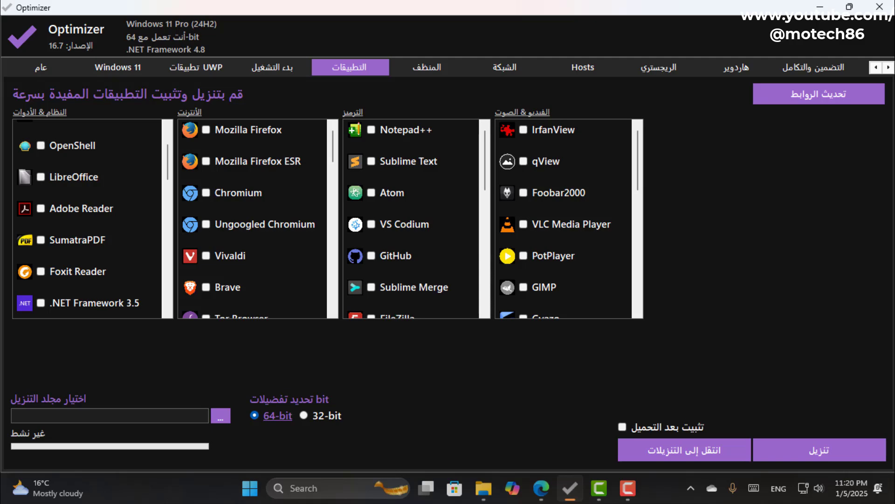
scroll(88, 219, "down", 4)
scroll(255, 220, "down", 4)
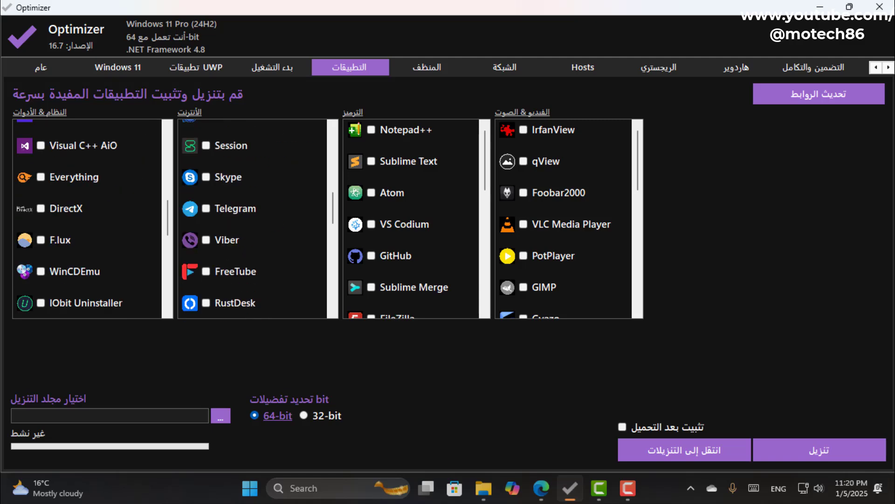
scroll(254, 219, "down", 4)
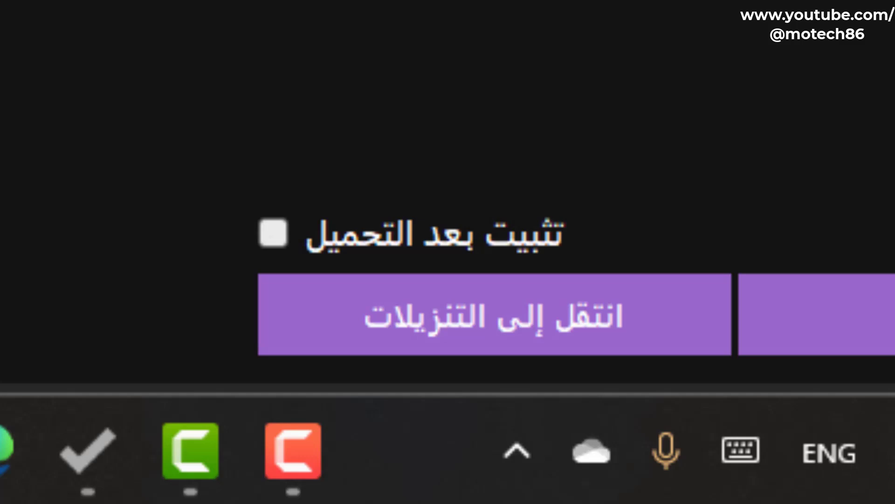
left_click(273, 233)
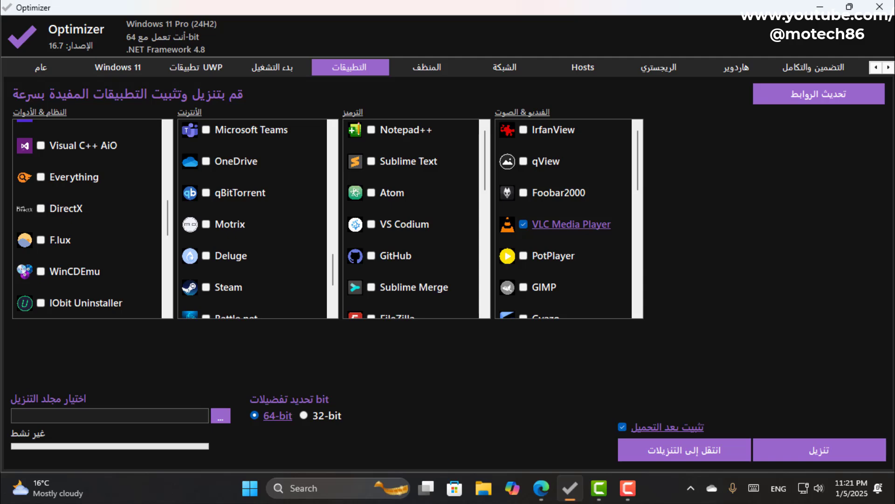
Step: In the cleaner, select the Windows temporary files, BSOD minidumps, error reports and Recycle Bin emptying
left_click(427, 67)
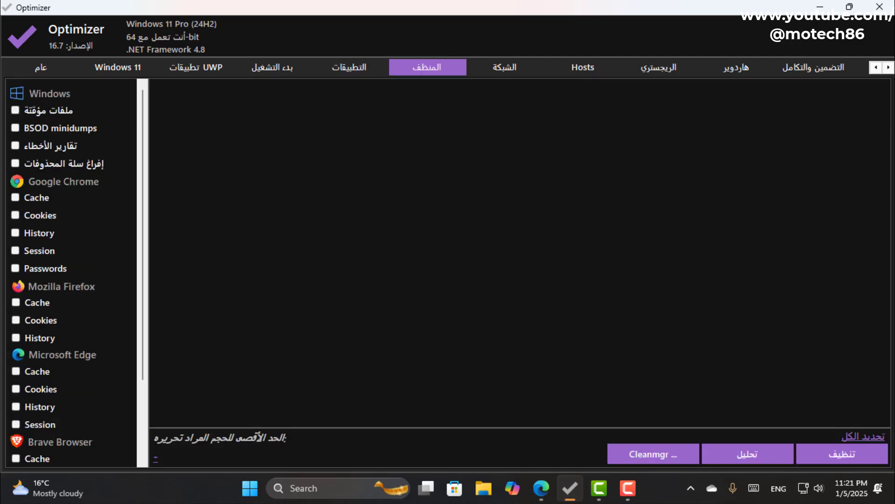
left_click(15, 110)
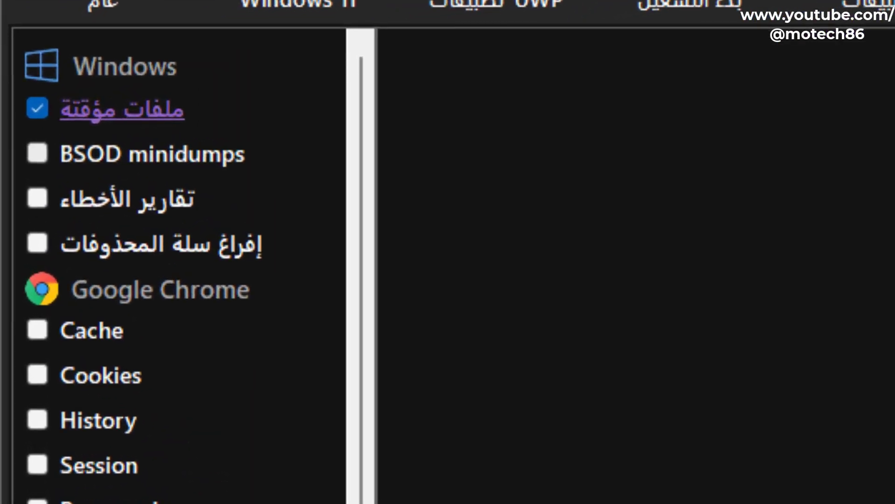
left_click(38, 153)
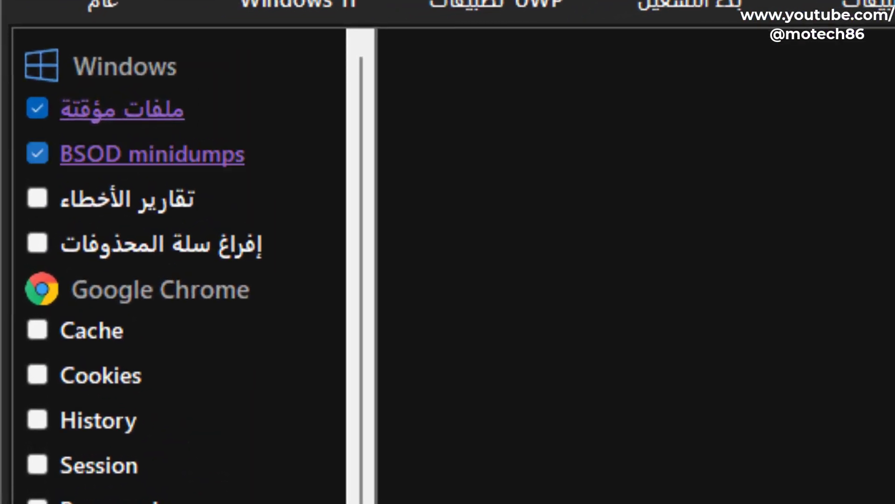
left_click(37, 198)
left_click(38, 243)
left_click(38, 243)
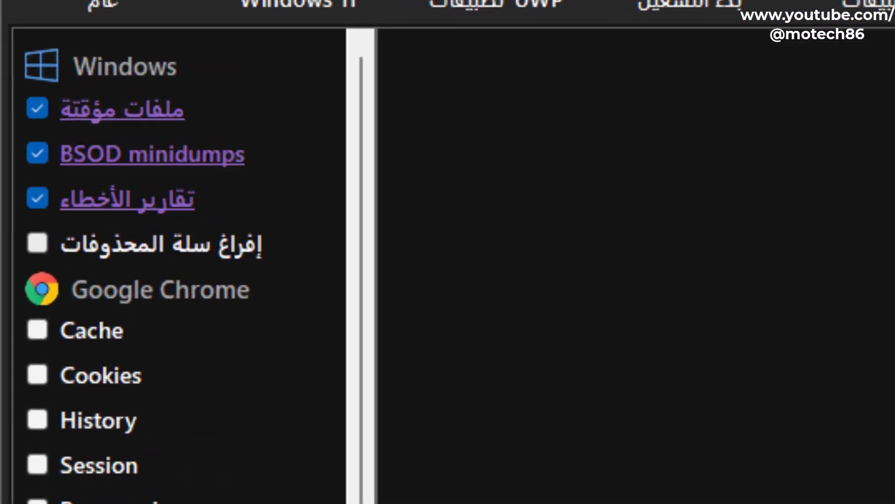
left_click(37, 243)
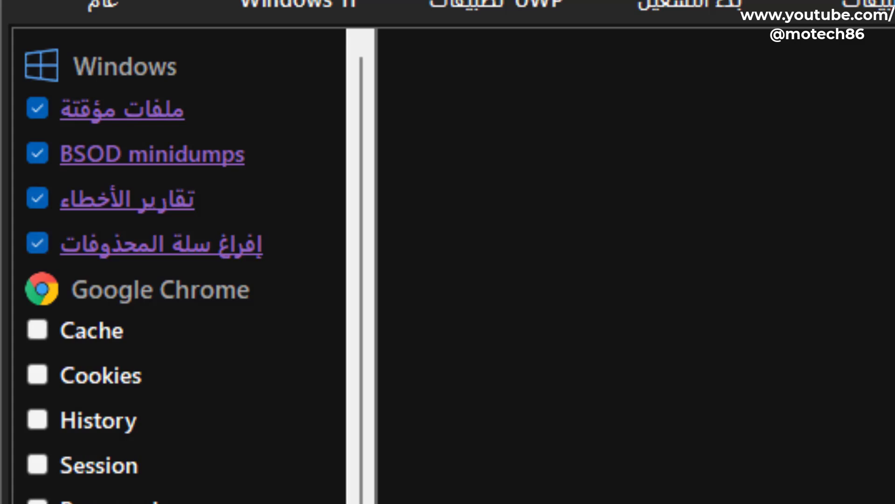
Step: Select the cache, cookies and history of both Google Chrome and Microsoft Edge for cleaning
left_click(38, 330)
left_click(37, 374)
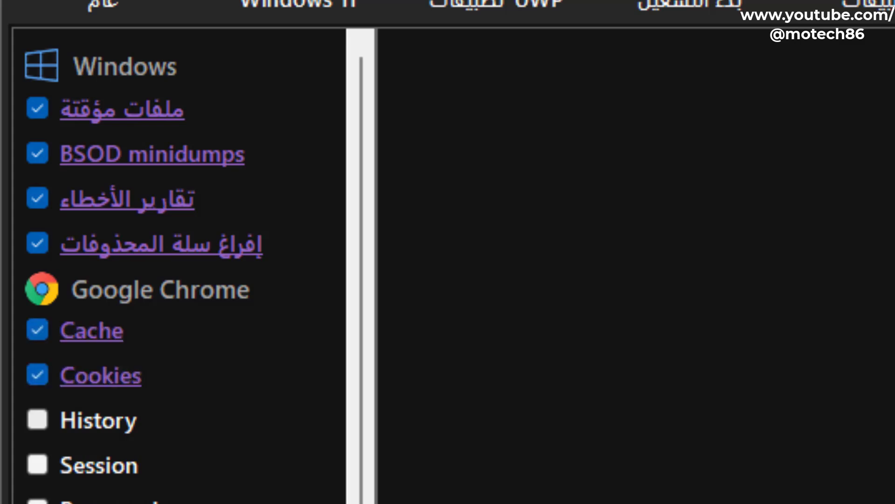
left_click(37, 419)
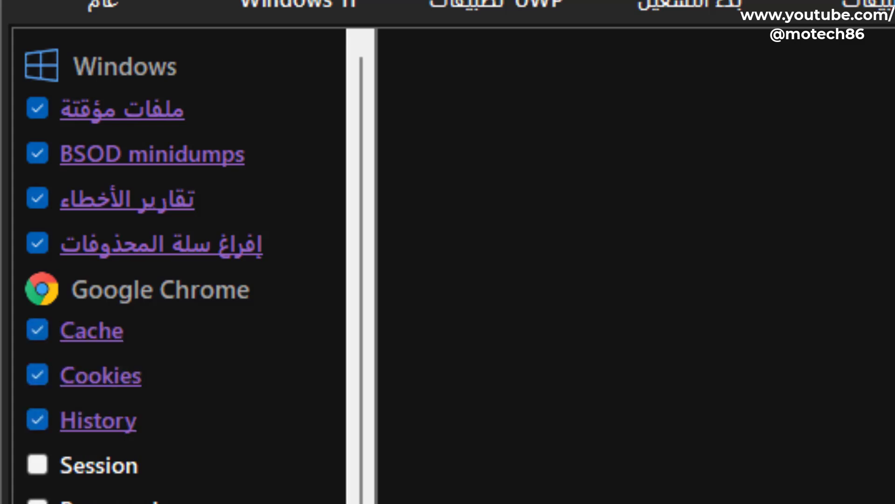
left_click(40, 277)
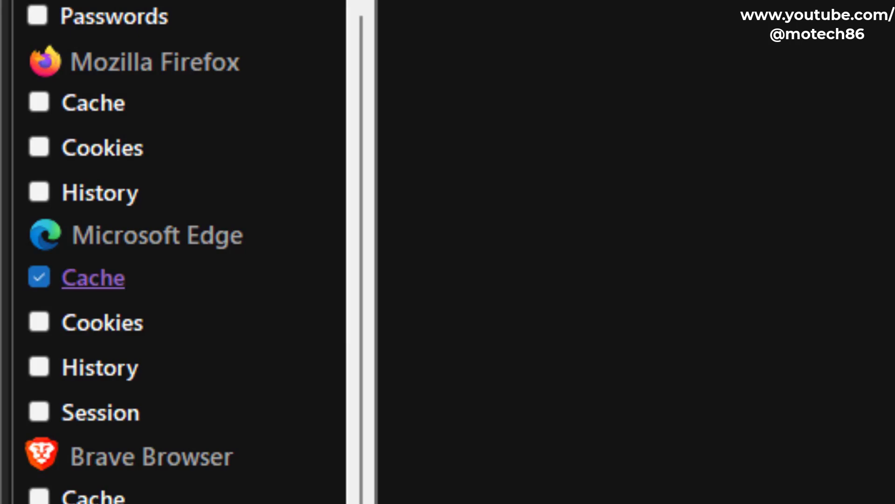
left_click(39, 322)
left_click(39, 366)
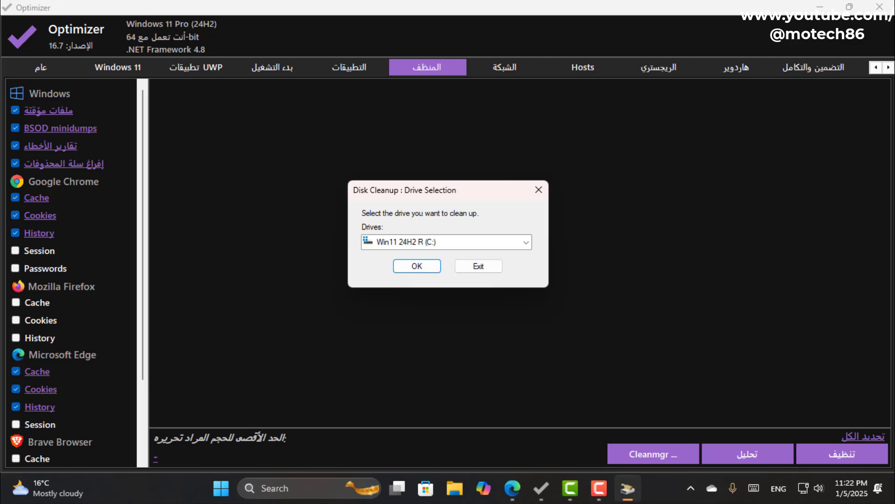
Step: Run Disk Cleanup on the Win11 24H2 R (C:) drive, and clean the files found for the selected Windows and browser items
key("alt+Down")
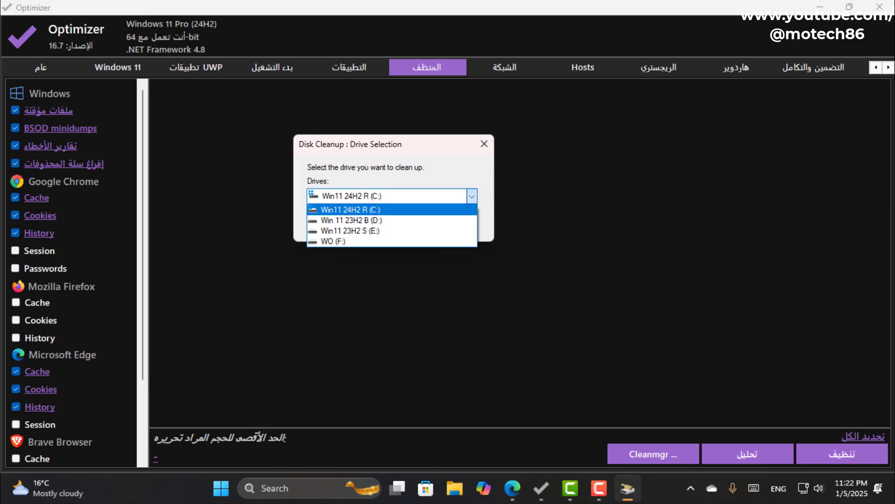
key("Return")
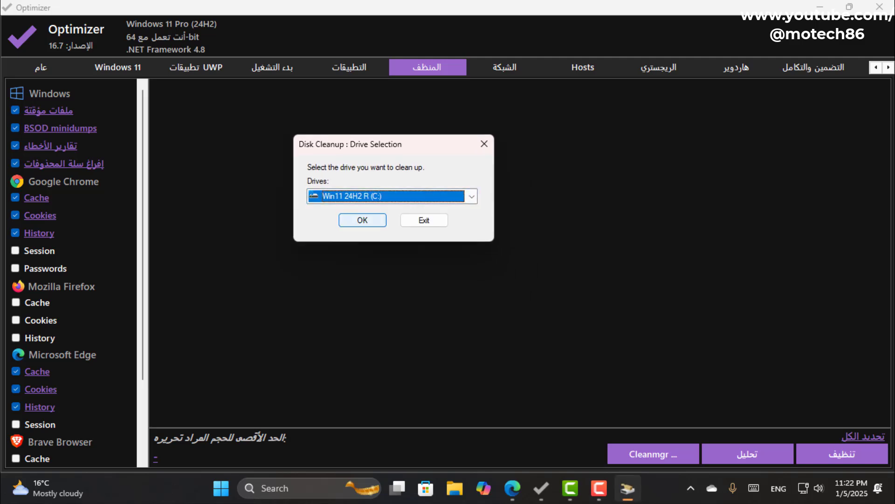
key("Return")
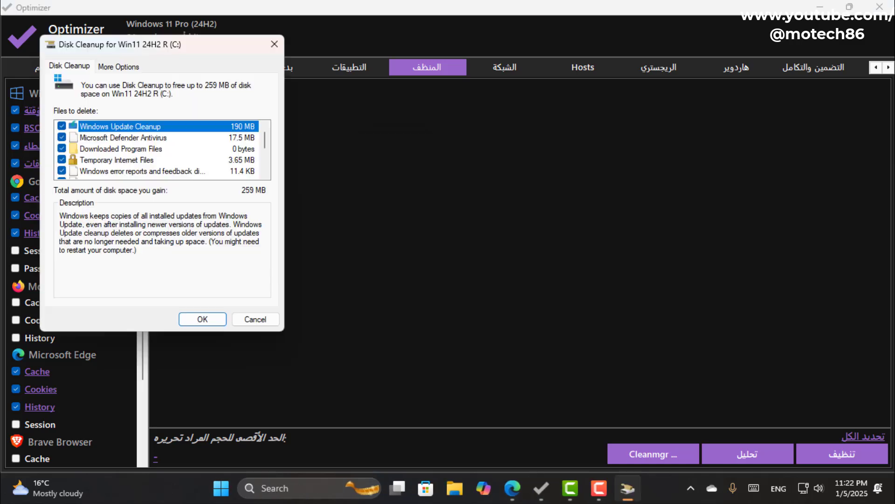
scroll(162, 148, "down", 3)
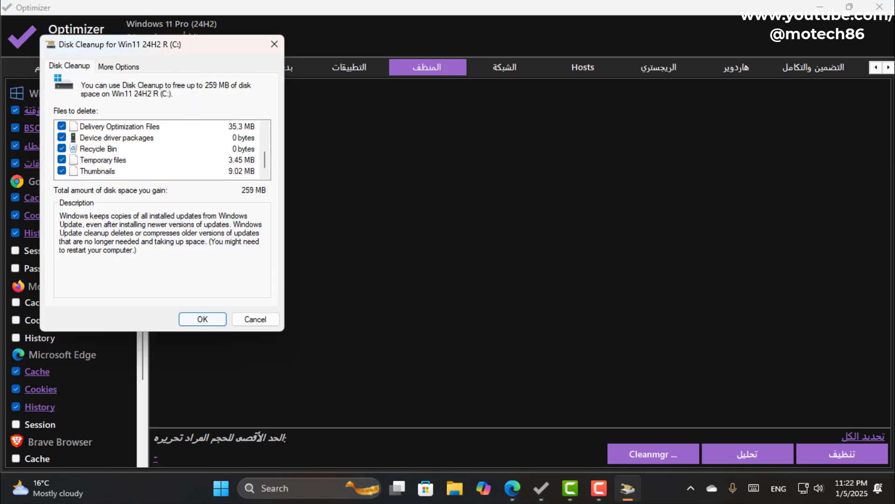
key("Return")
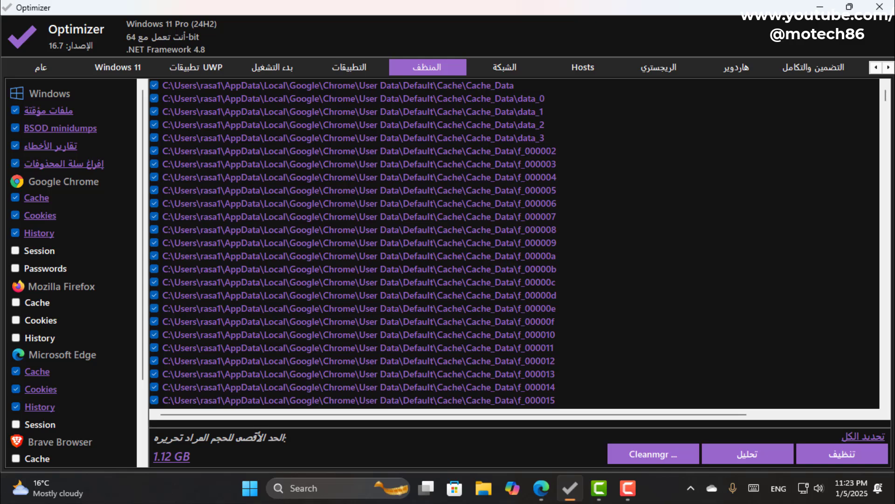
left_click(842, 454)
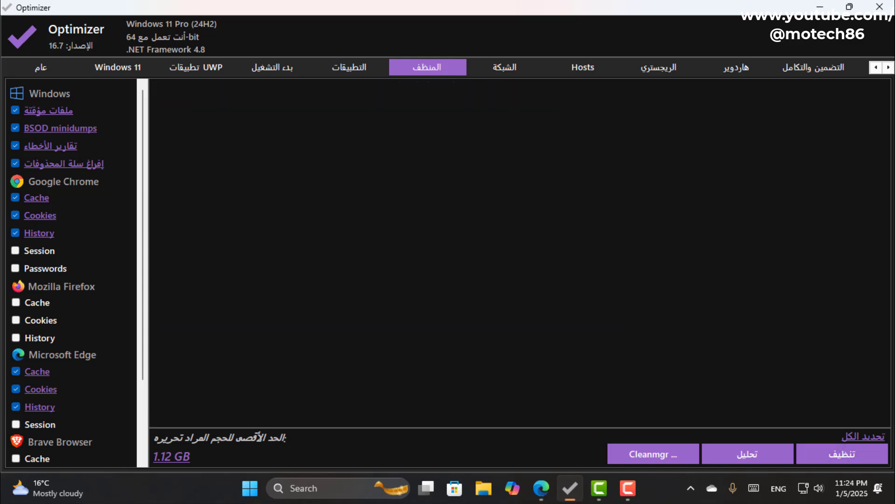
Step: From the Hosts section, view the hosts file from the etc folder in Notepad, highlight the 127.0.0.1 address, and close the file
left_click(583, 67)
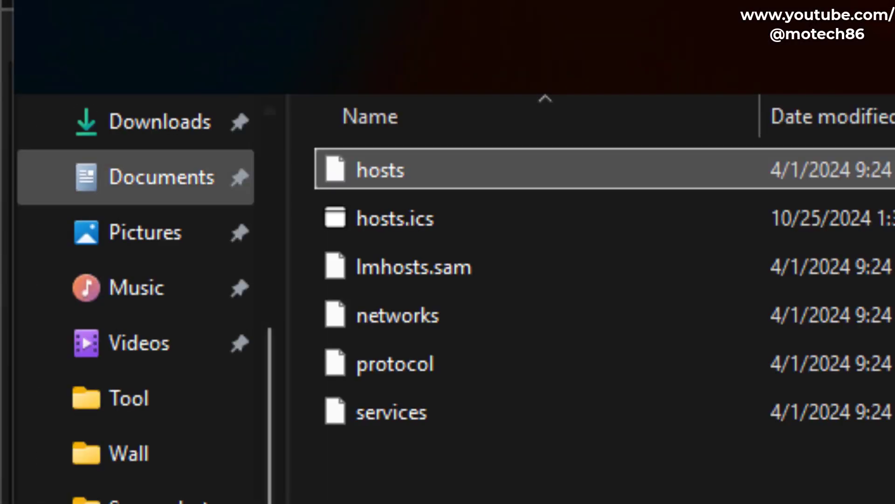
right_click(364, 168)
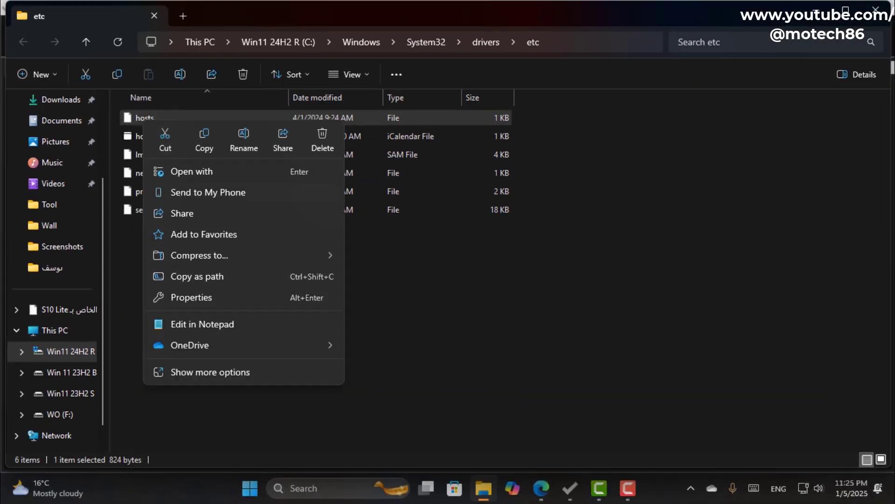
left_click(203, 324)
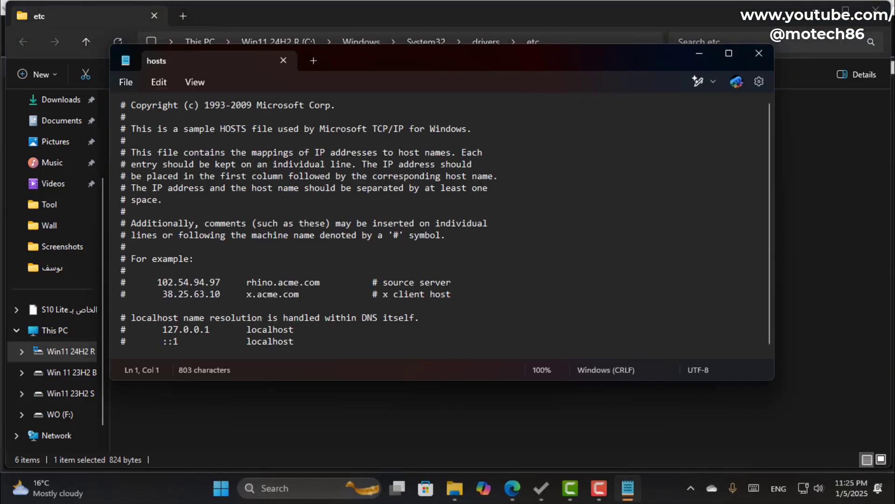
double_click(186, 329)
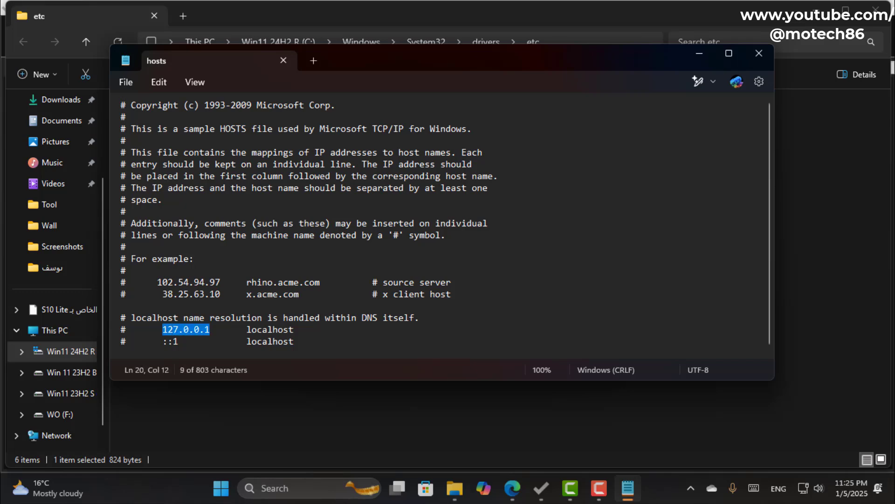
right_click(182, 329)
left_click(214, 90)
key("alt+F4")
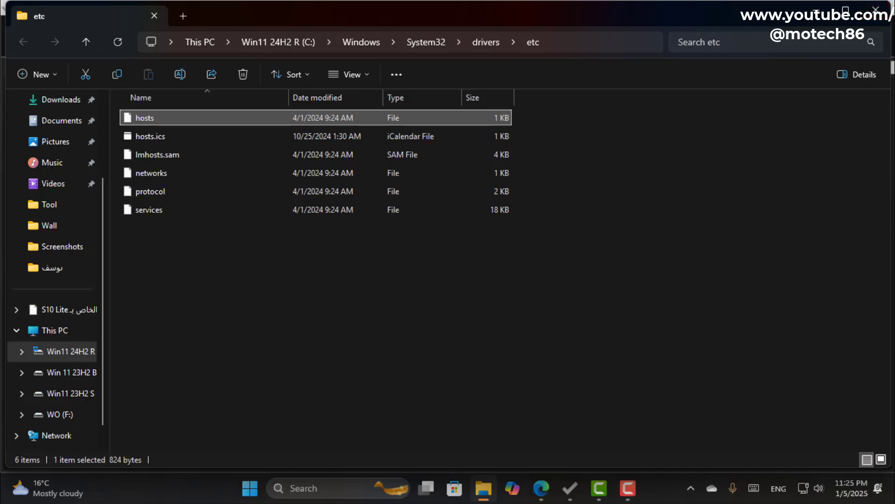
key("alt+Tab")
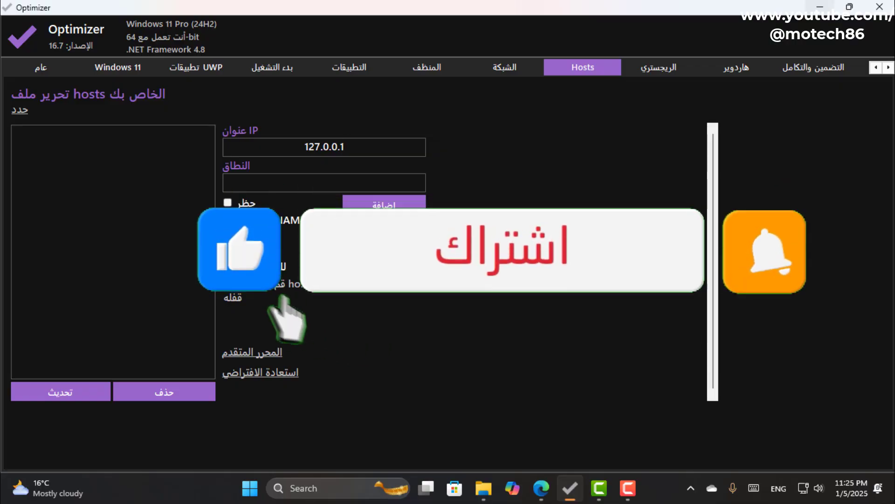
mouse_move(541, 488)
left_click(606, 415)
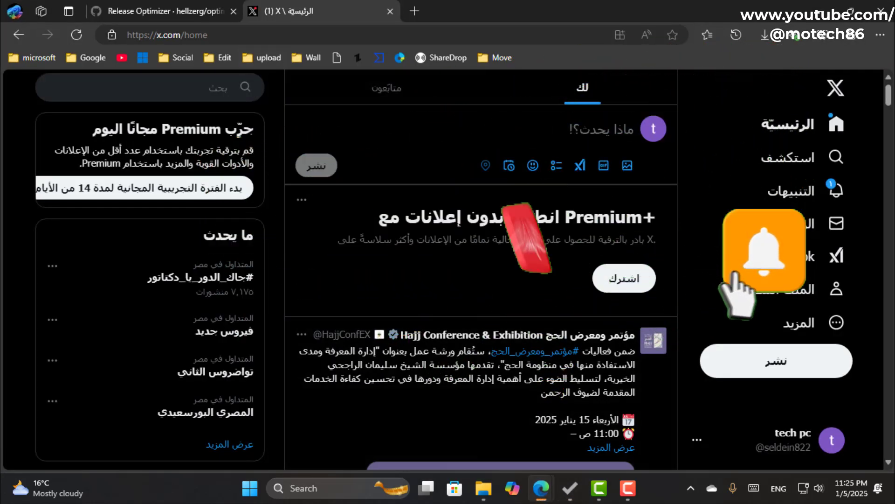
left_click(168, 35)
right_click(169, 33)
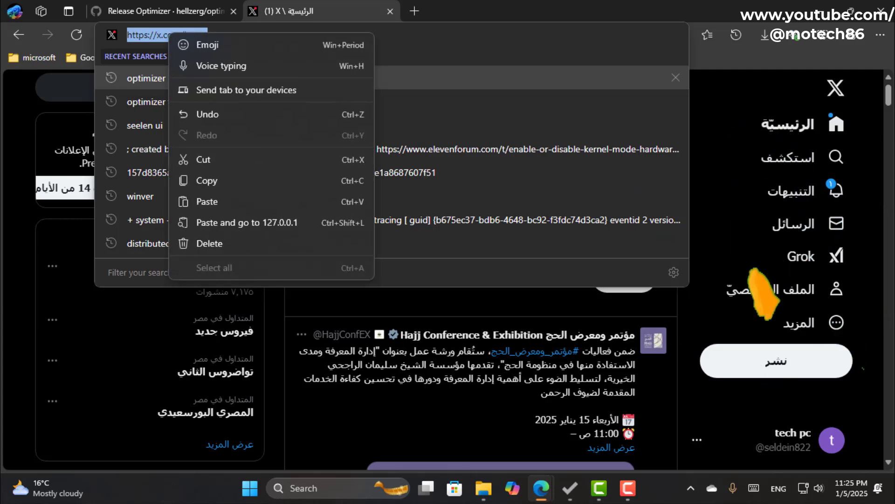
left_click(205, 181)
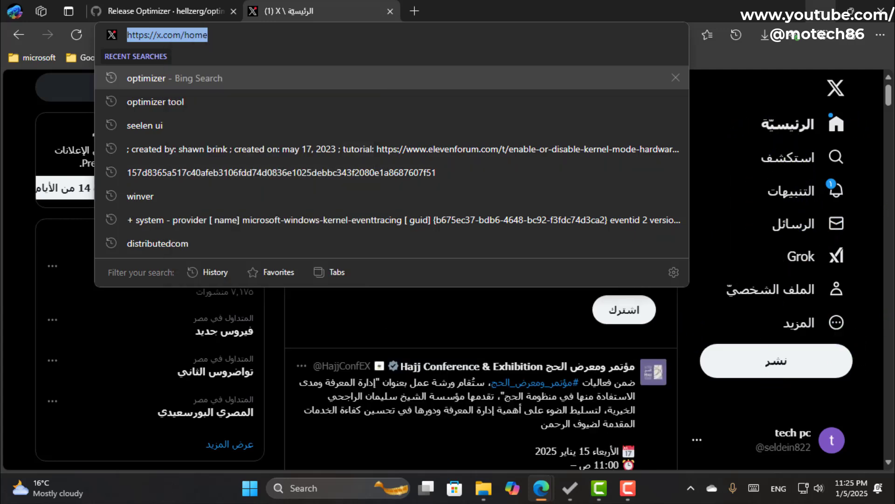
key("alt+Tab")
left_click(324, 182)
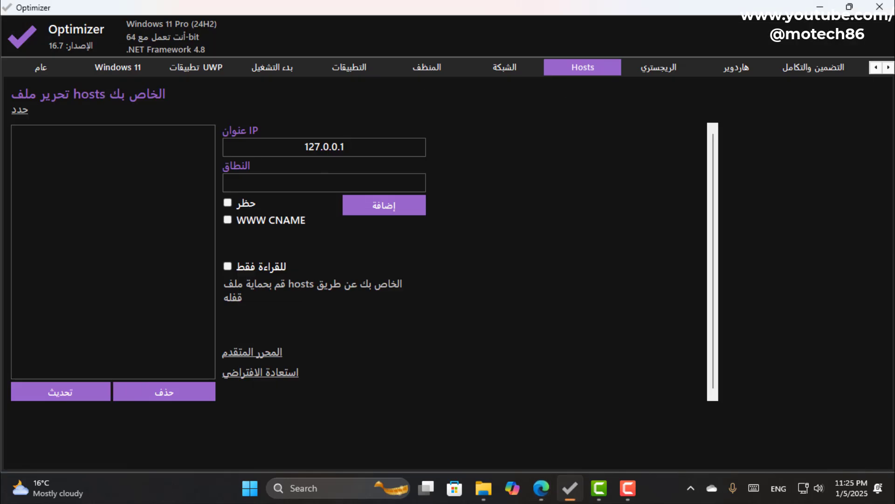
key("ctrl+v")
left_click(384, 205)
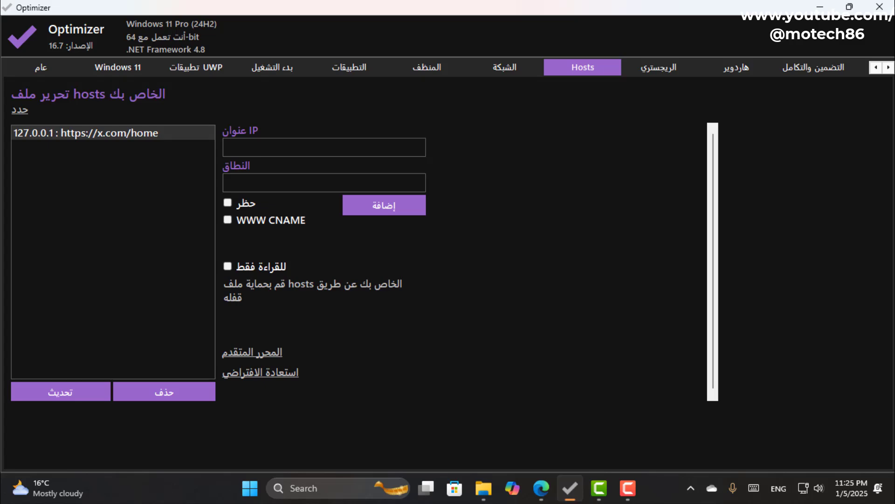
mouse_move(541, 488)
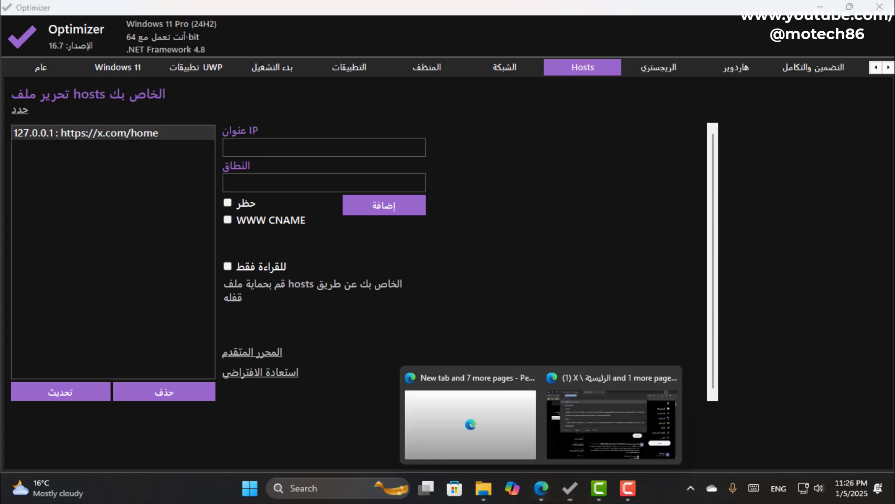
left_click(615, 415)
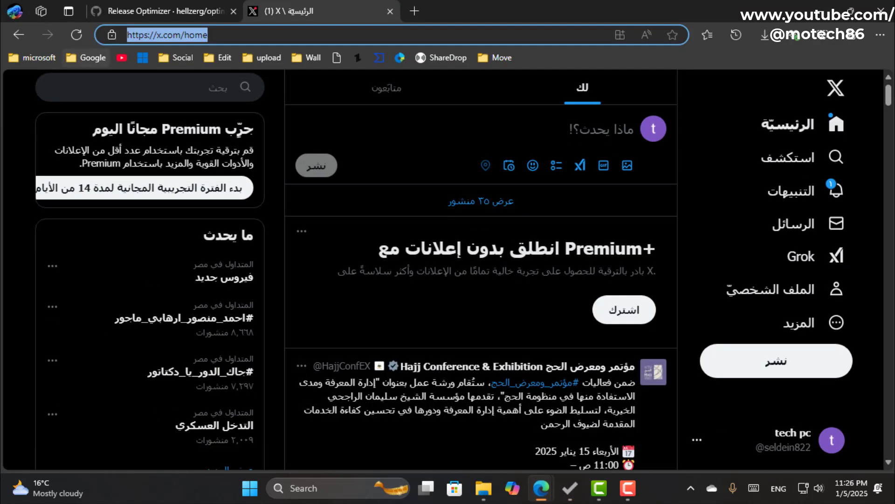
key("Return")
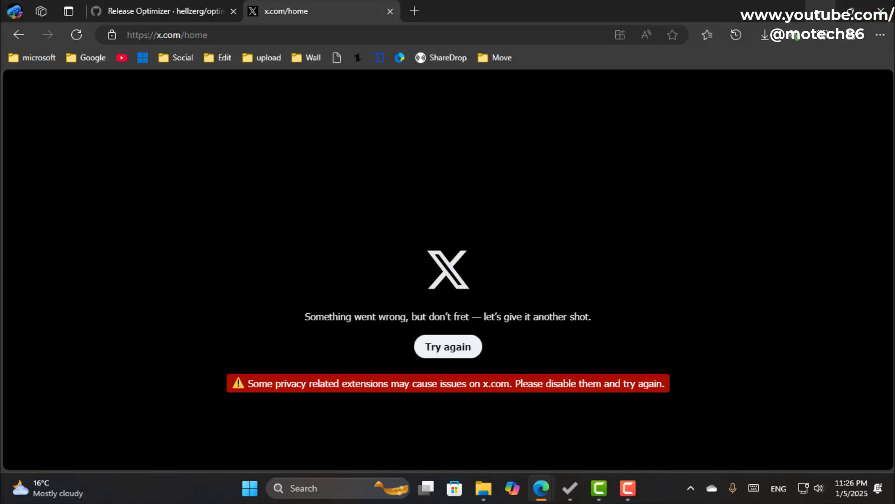
left_click(824, 11)
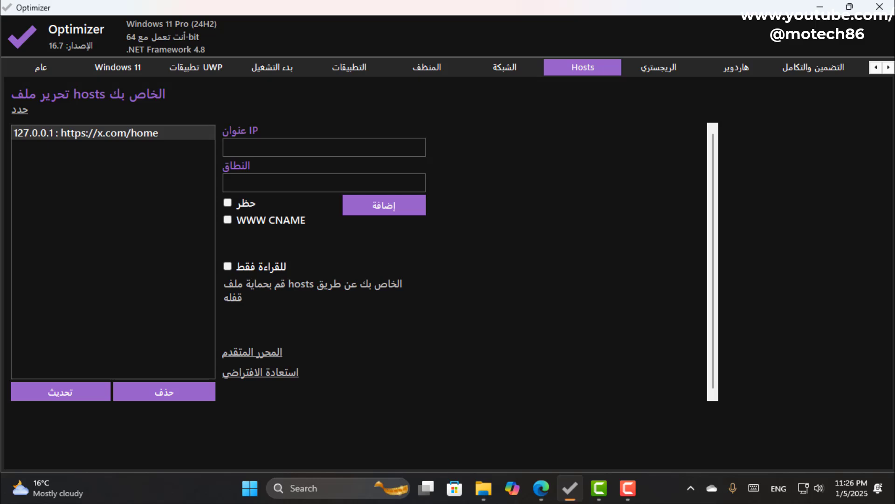
Step: Delete the x.com hosts entry, then refresh the X page in Edge to check access and return to Optimizer
left_click(164, 392)
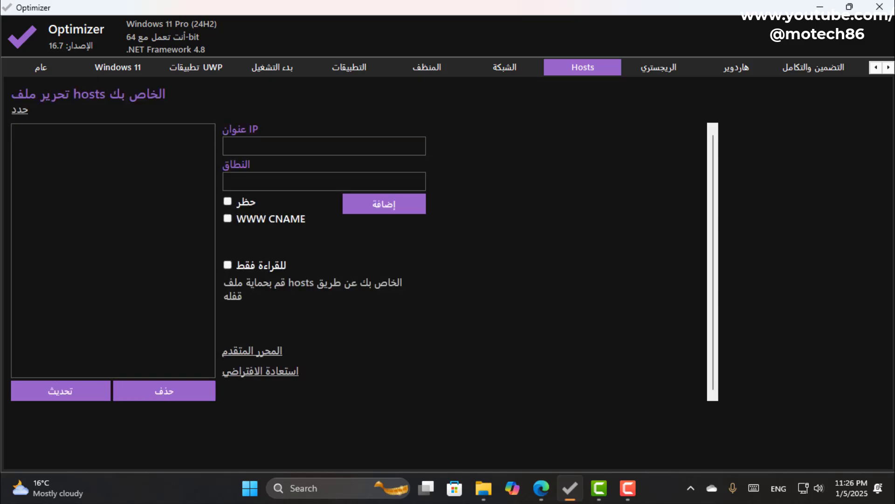
mouse_move(541, 488)
left_click(609, 419)
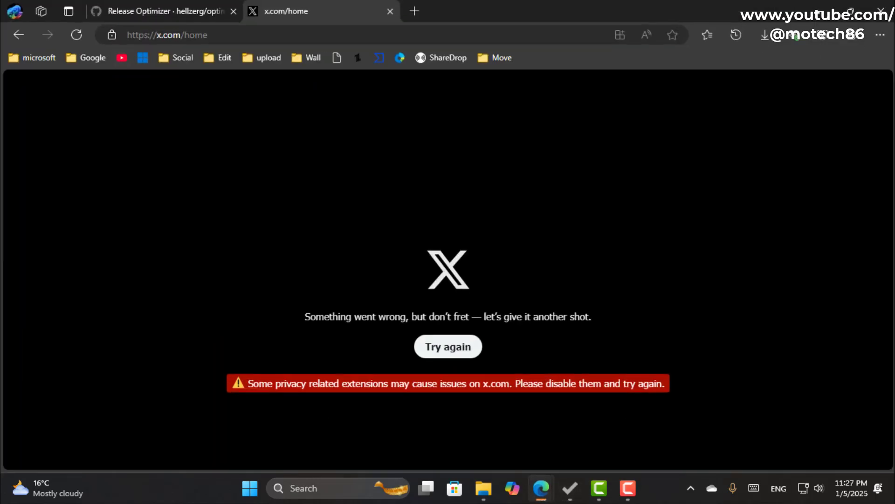
key("F5")
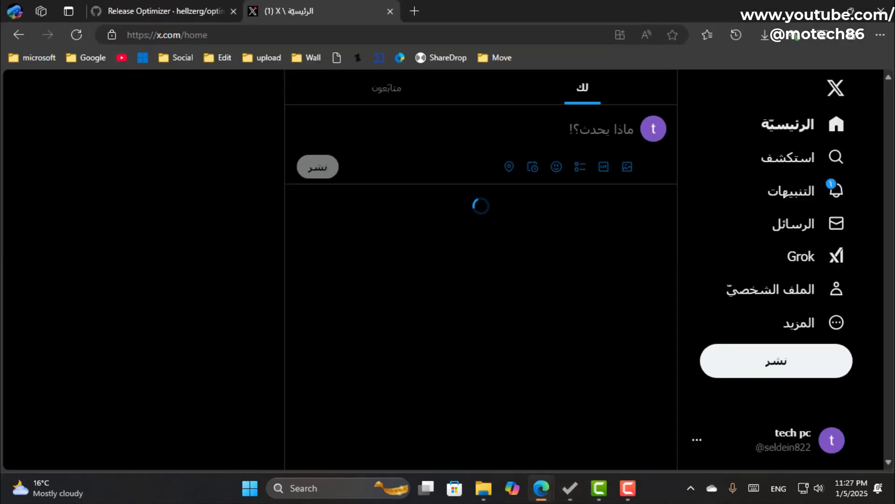
left_click(820, 10)
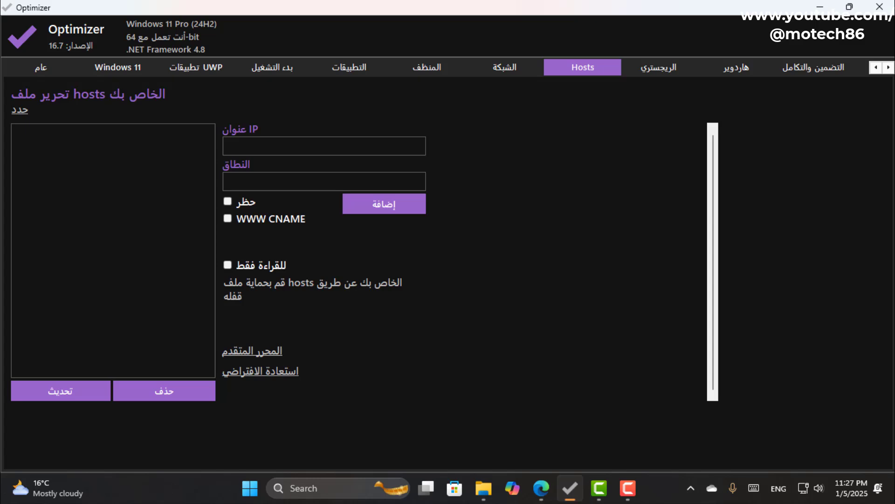
Step: In the registry section, run the repair with all fixes and the Explorer restart enabled, then clear all the selections
key("ctrl+Tab")
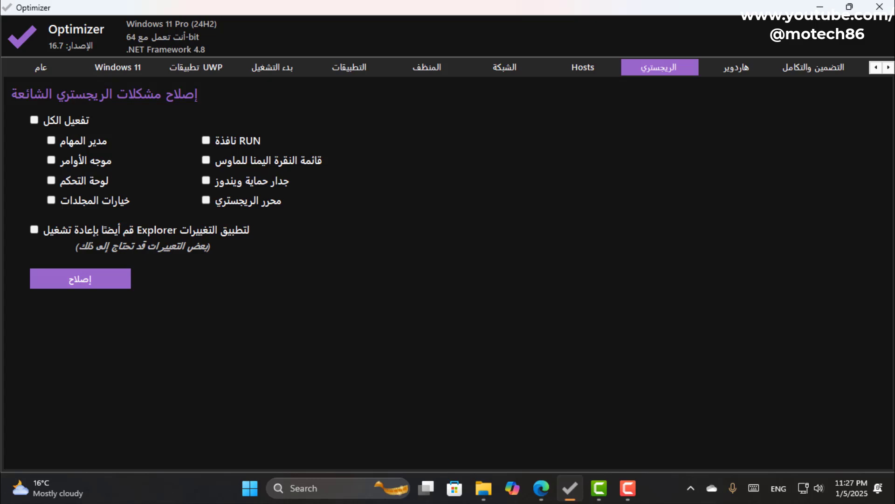
key("space")
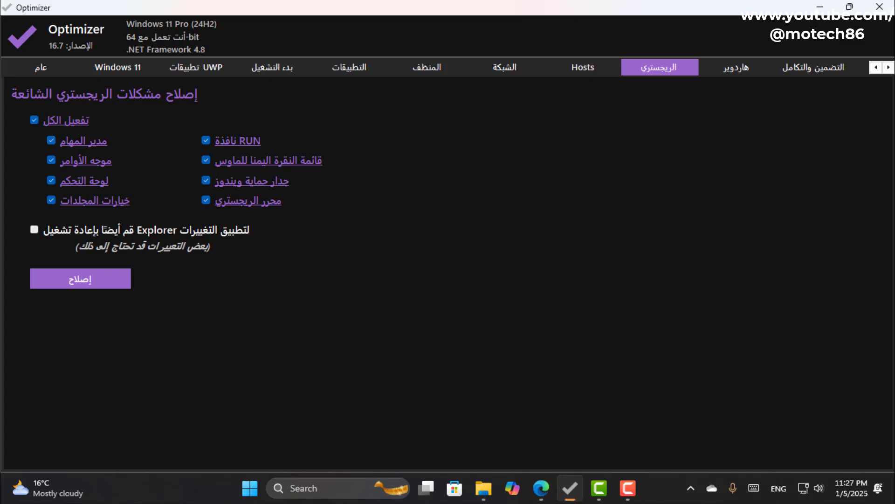
left_click(34, 229)
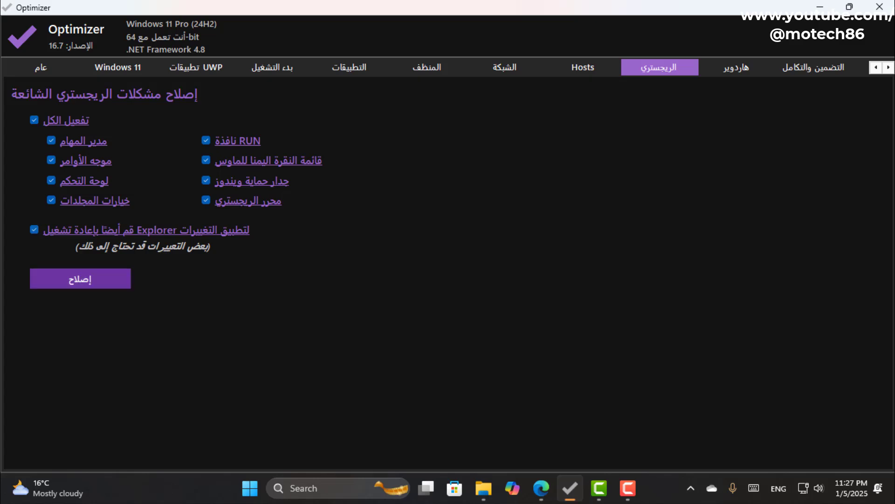
left_click(81, 278)
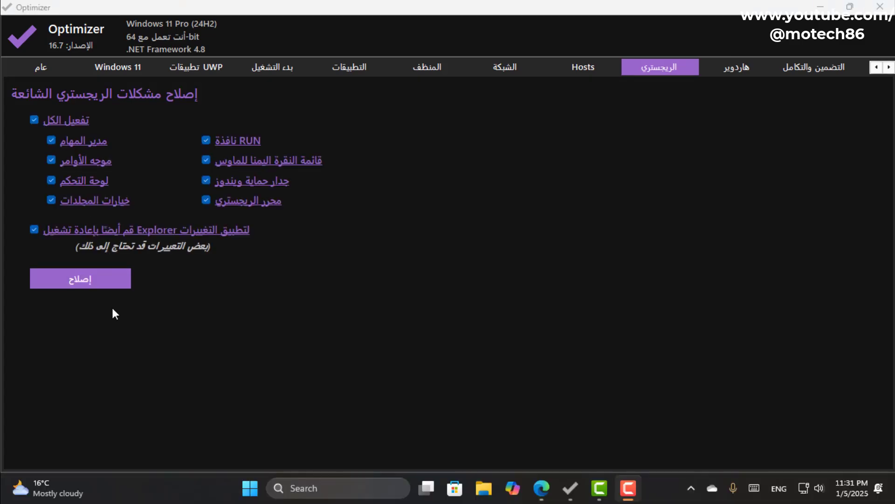
left_click(33, 119)
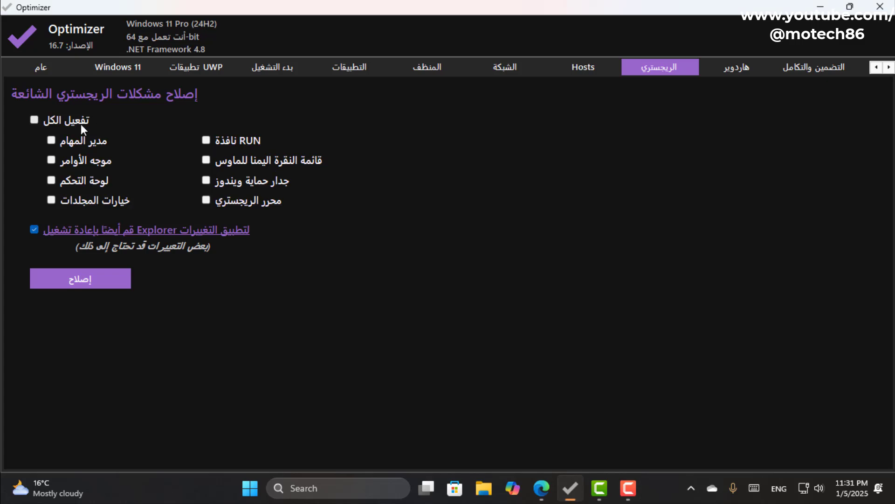
left_click(34, 230)
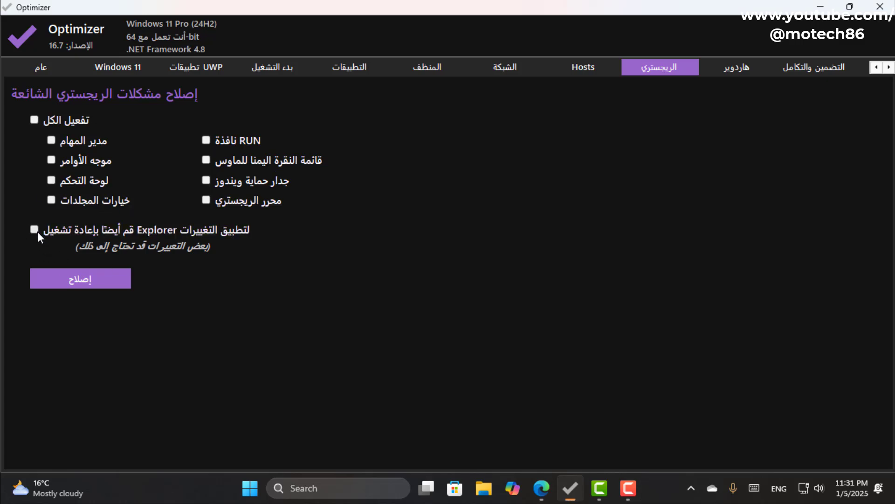
Step: Examine the computer's hardware information in both the summary view and the detailed view
left_click(736, 75)
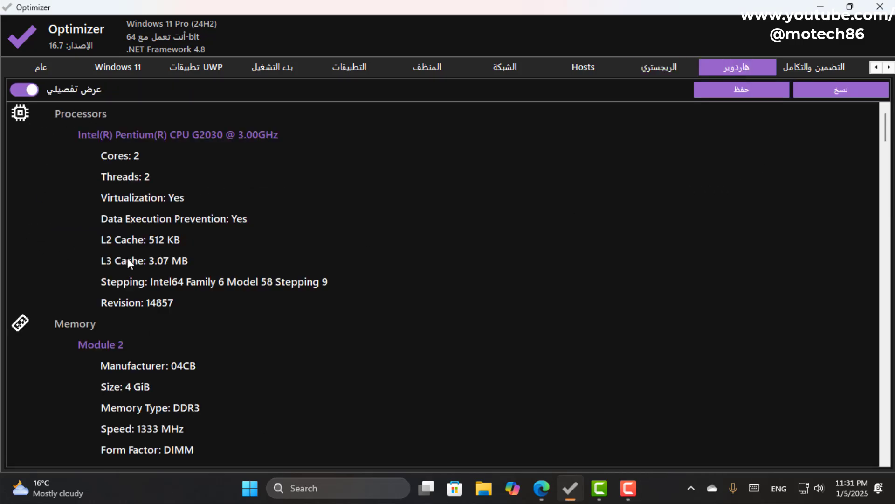
left_click(29, 94)
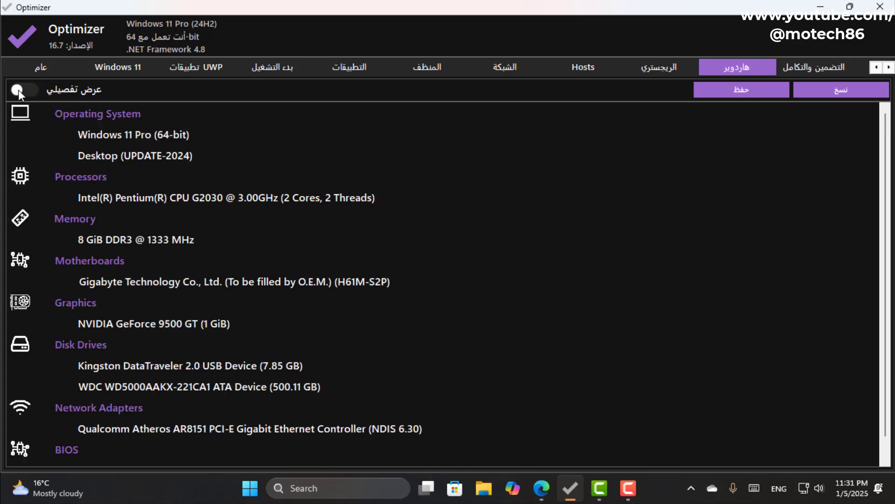
scroll(201, 299, "down", 1)
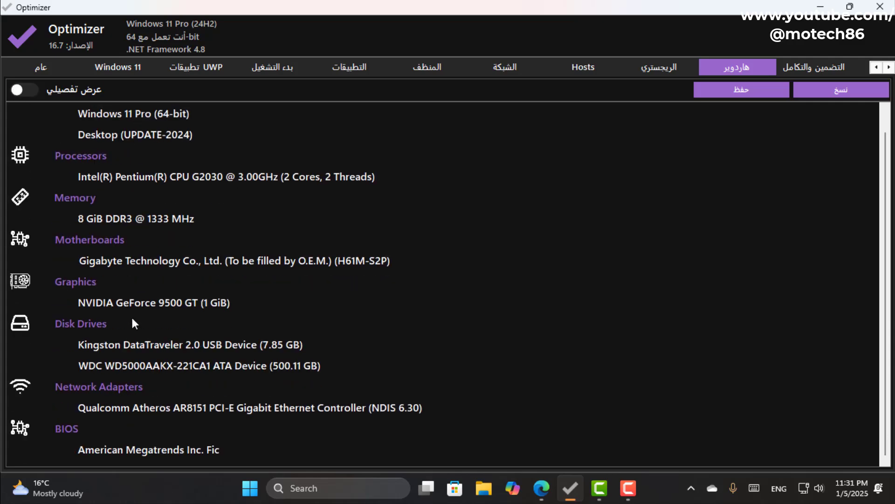
scroll(134, 323, "up", 1)
left_click(29, 92)
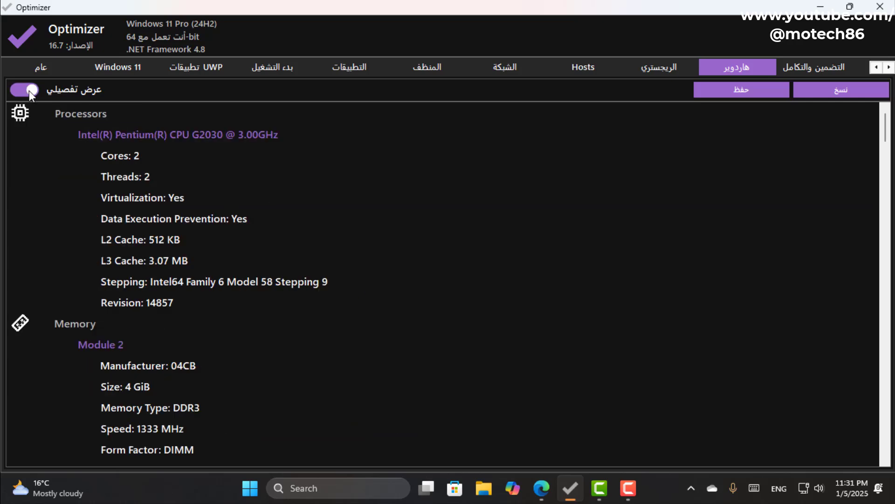
scroll(127, 259, "down", 6)
scroll(133, 264, "up", 5)
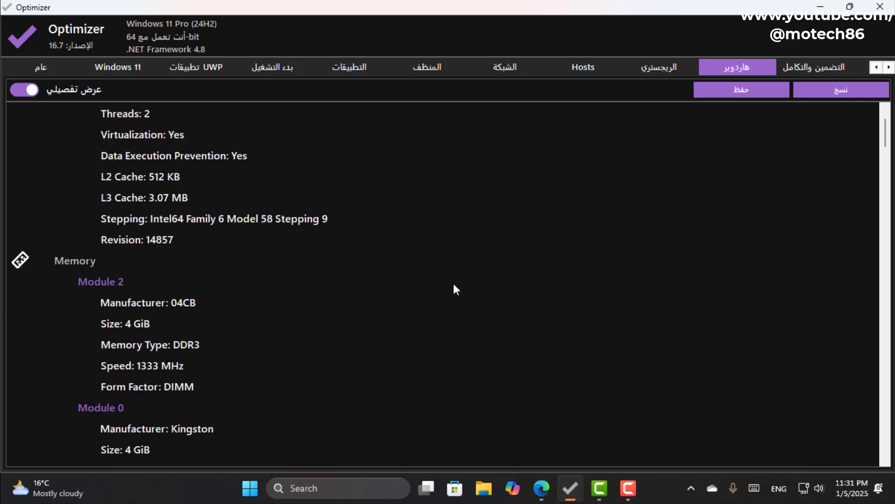
Step: With the Integrator, add C:\Program Files\Google\Chrome\Application\chrome.exe to the top of the desktop menu as a program item named chrome, using its default icon
left_click(824, 70)
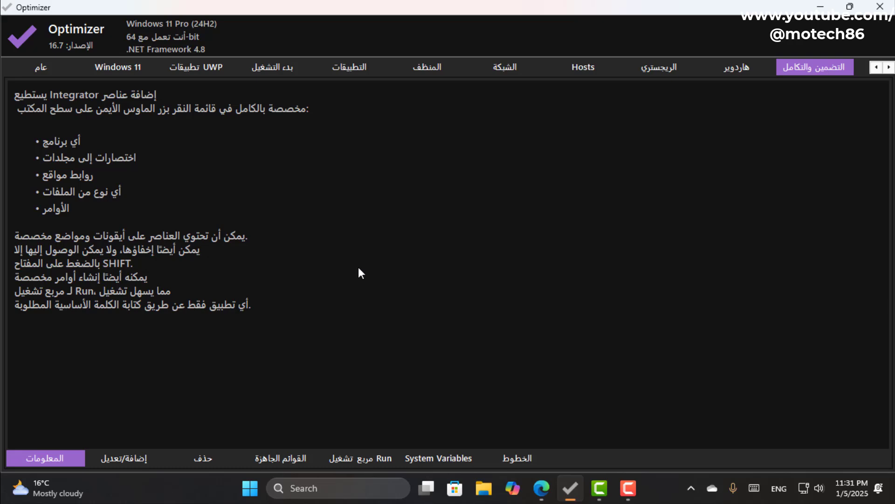
left_click(120, 458)
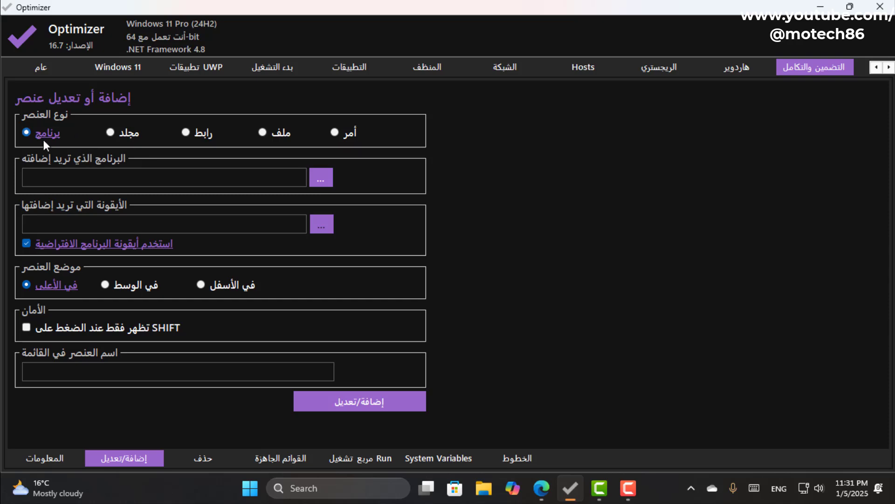
left_click(322, 178)
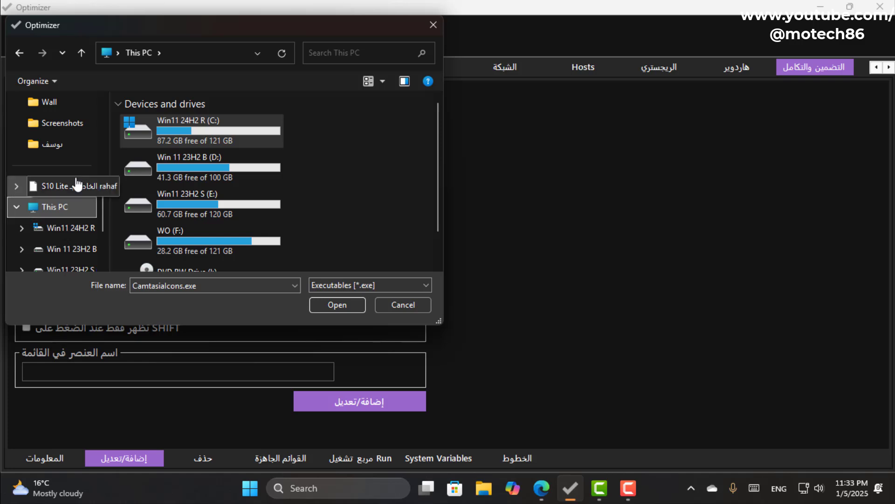
double_click(195, 142)
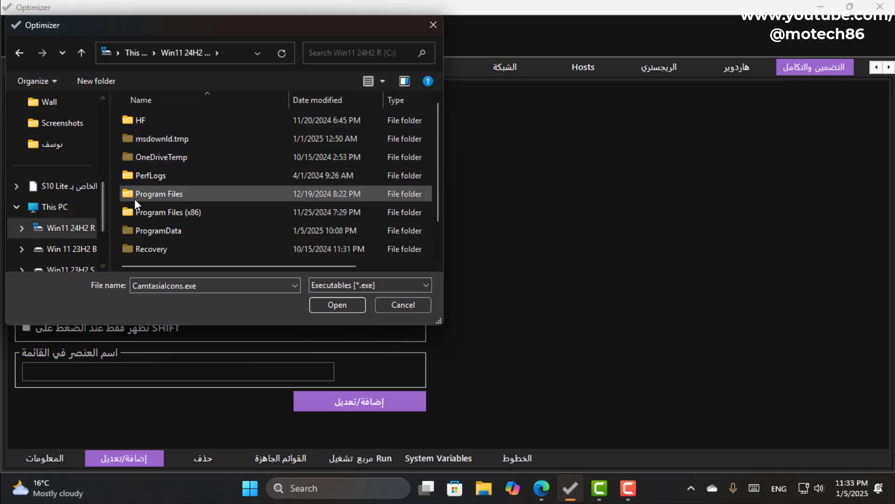
left_click(161, 196)
double_click(160, 196)
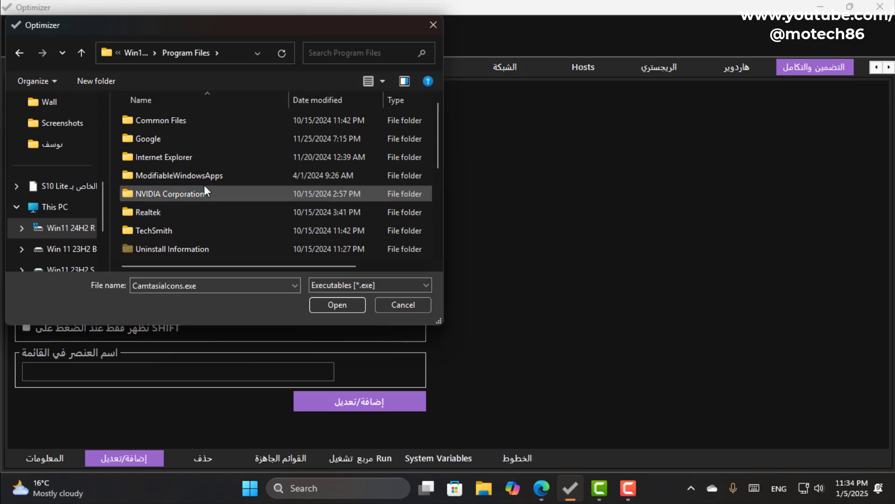
double_click(159, 139)
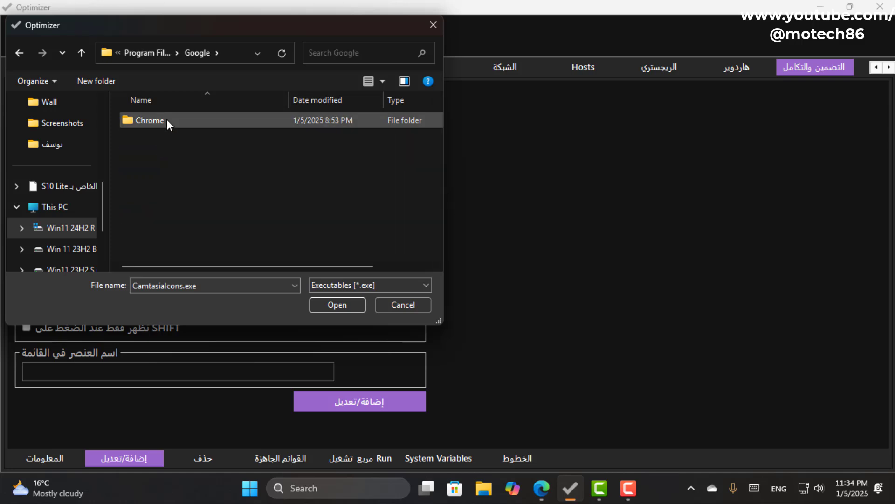
double_click(167, 119)
double_click(173, 121)
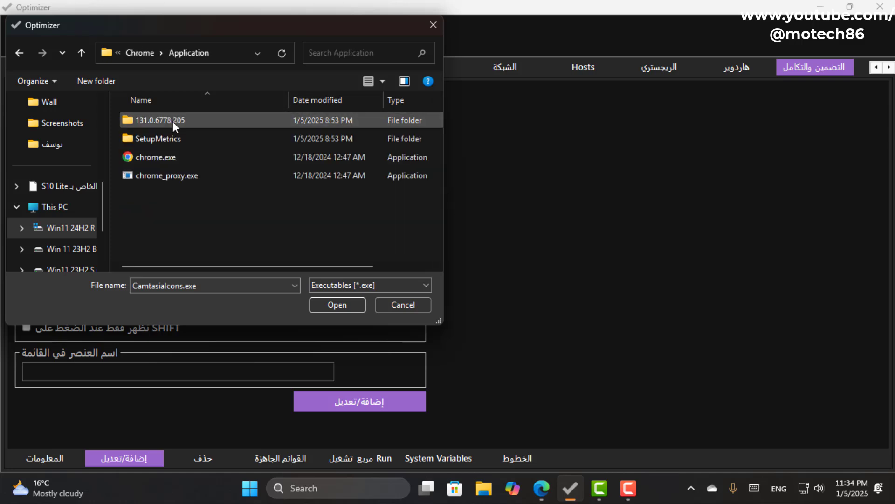
left_click(163, 158)
left_click(311, 305)
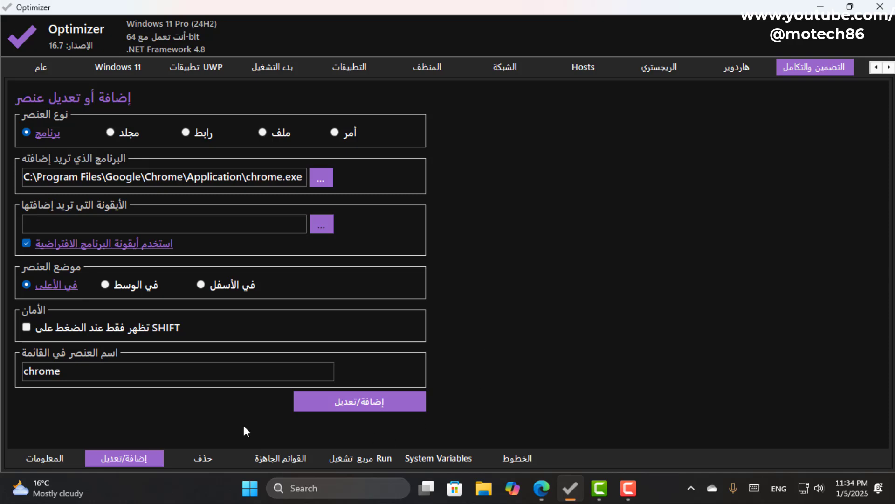
left_click(379, 400)
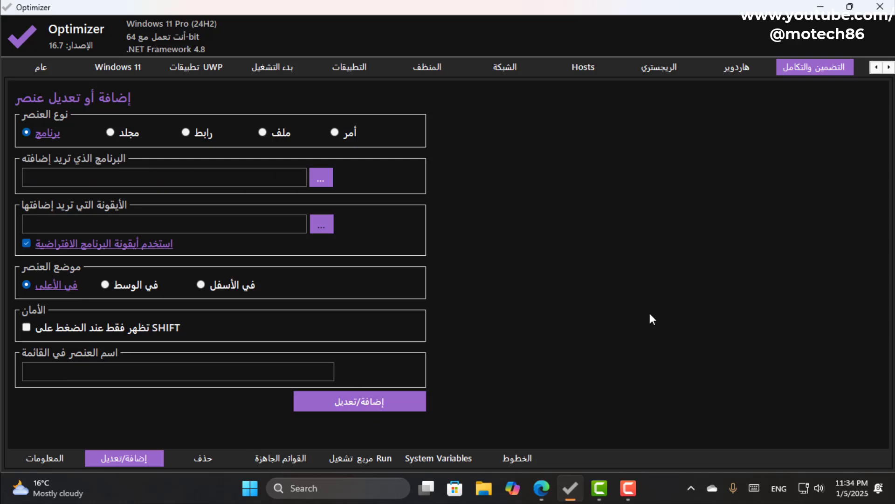
Step: Test the chrome item from the desktop's extended context menu, close the launched browser and return to Optimizer
left_click(820, 6)
right_click(222, 233)
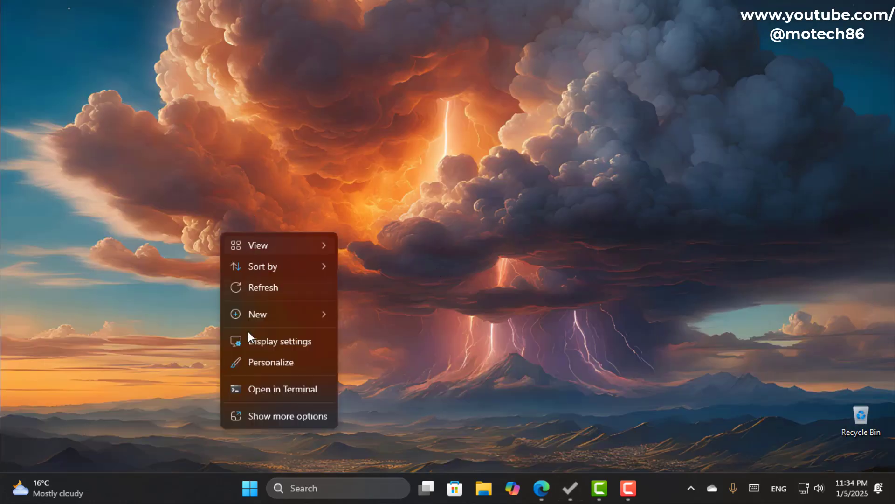
left_click(275, 413)
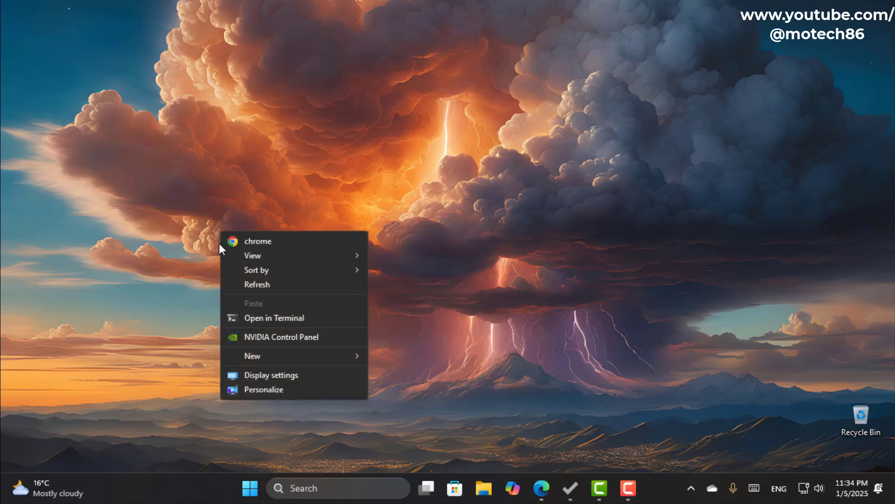
left_click(255, 240)
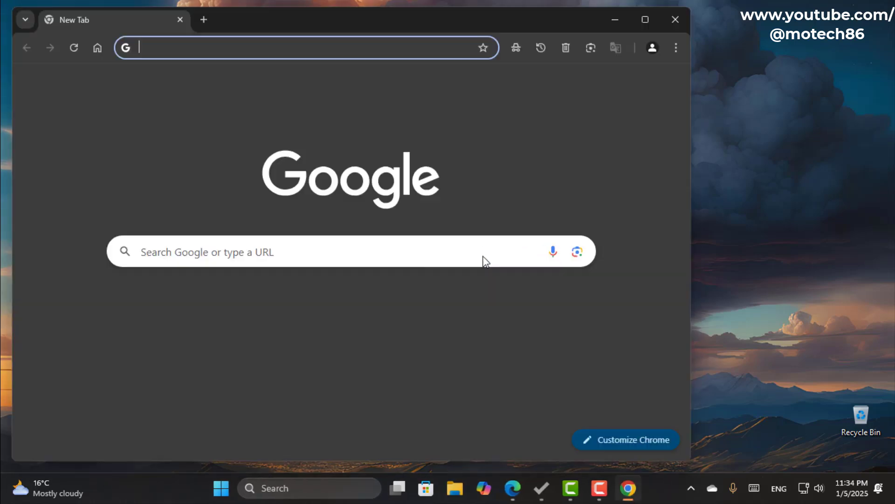
left_click(676, 24)
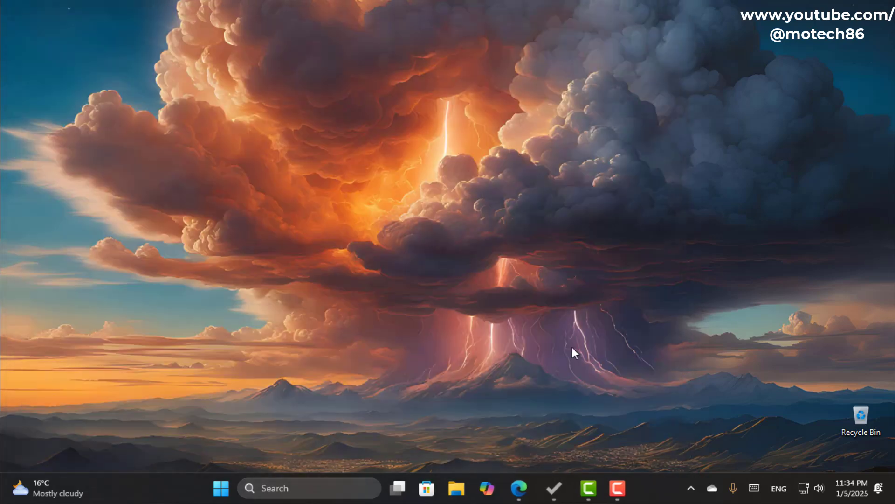
left_click(571, 483)
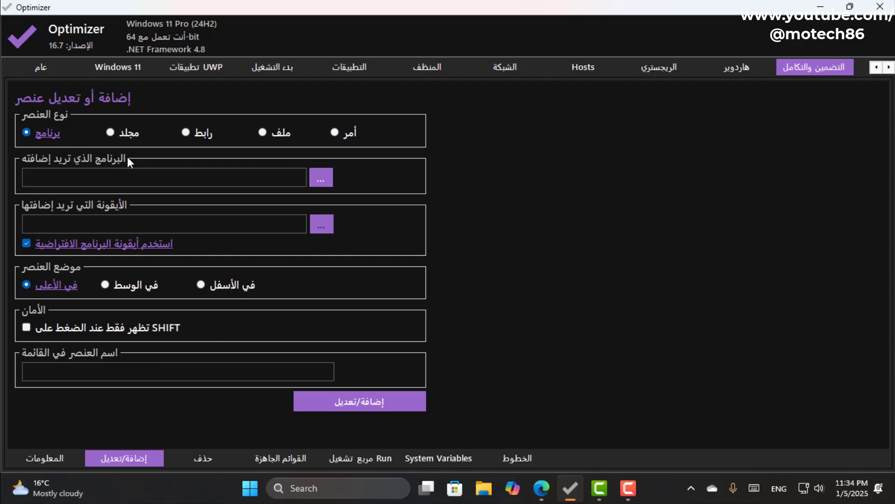
Step: View the removable desktop items, then enable the power menu among the Integrator's ready-made menus
left_click(201, 458)
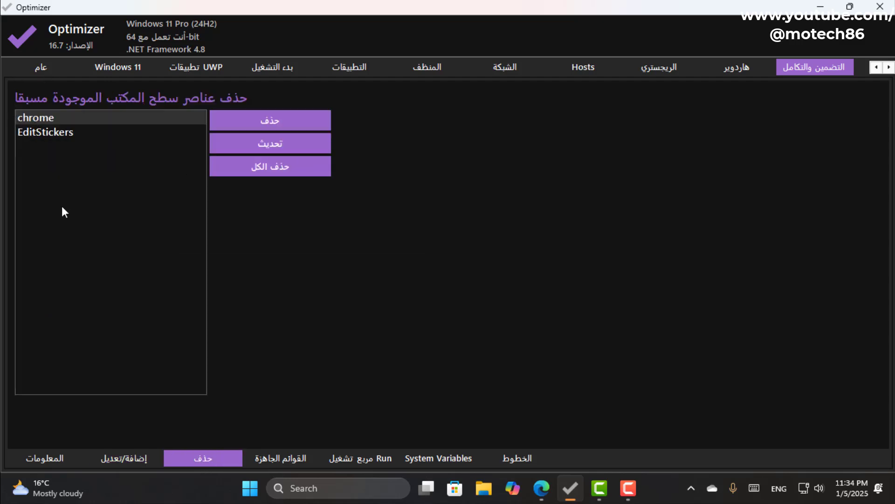
left_click(288, 459)
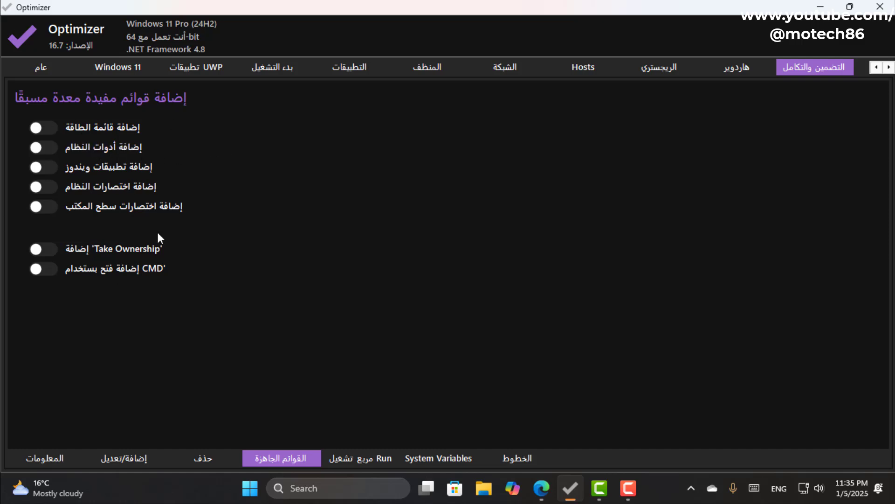
left_click(46, 127)
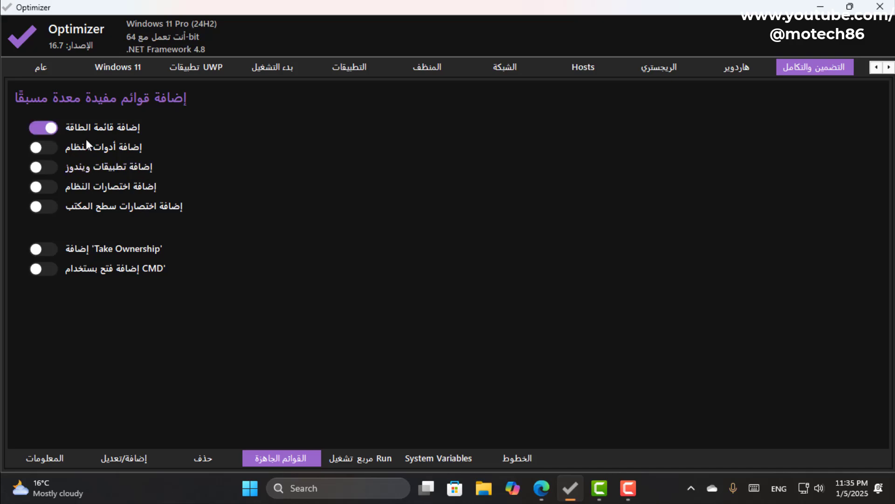
Step: Check the desktop's extended context menu for the power menu, then return to Optimizer
left_click(818, 10)
right_click(161, 186)
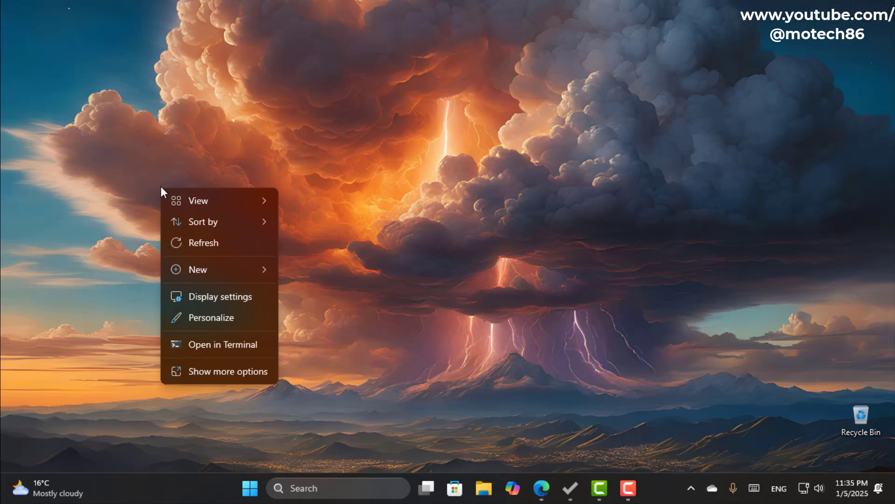
left_click(207, 374)
mouse_move(206, 360)
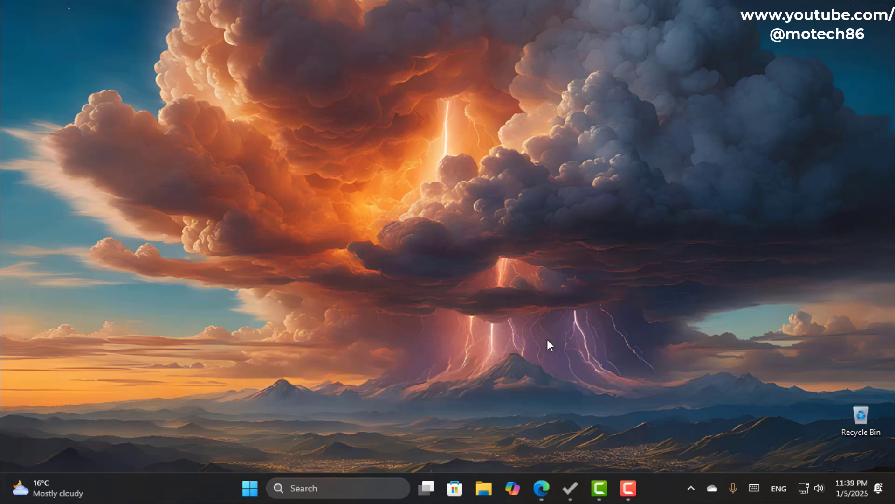
mouse_move(571, 495)
left_click(560, 434)
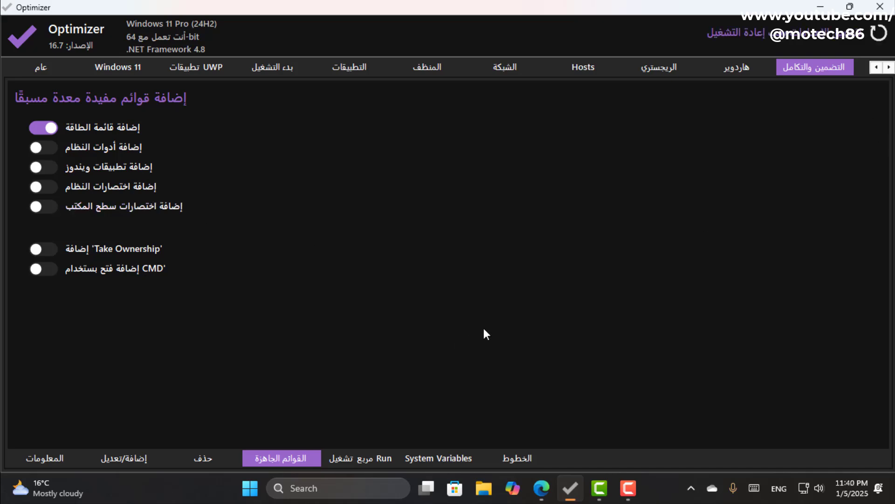
Step: In Optimizer's options, view the language choices, keep Arabic and turn off starting with Windows
left_click(888, 66)
left_click(822, 70)
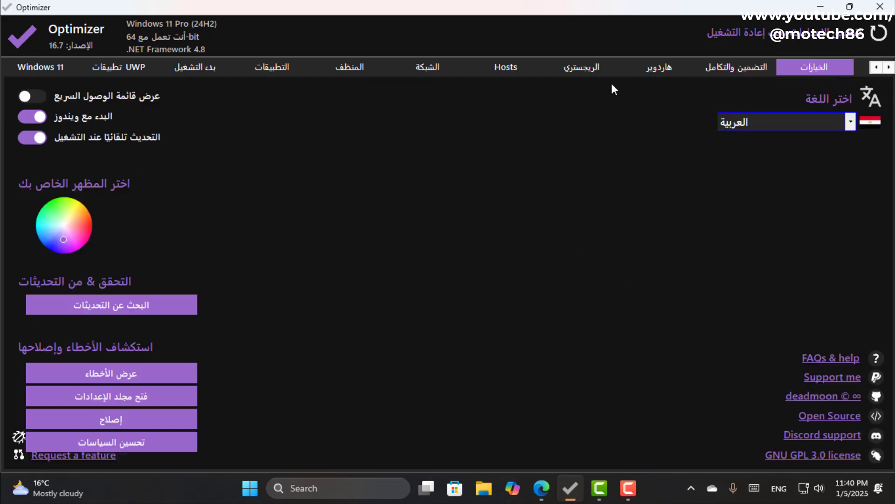
left_click(792, 122)
left_click(31, 116)
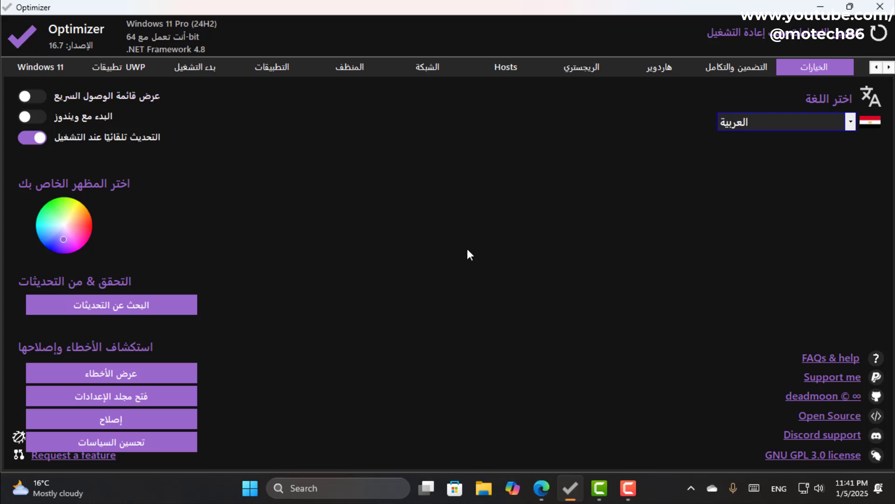
Step: Inspect the hidden system tray icons, then review Optimizer's Windows 11 tweaks and minimize its window
left_click(821, 7)
left_click(690, 489)
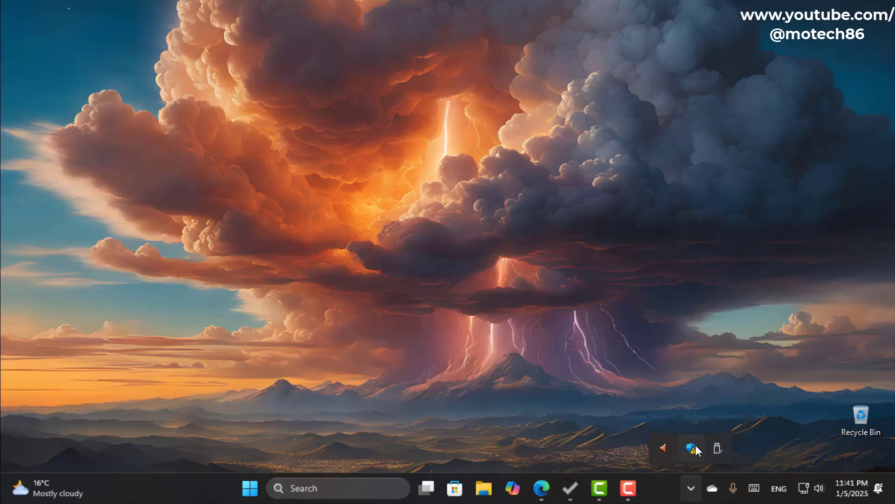
left_click(572, 487)
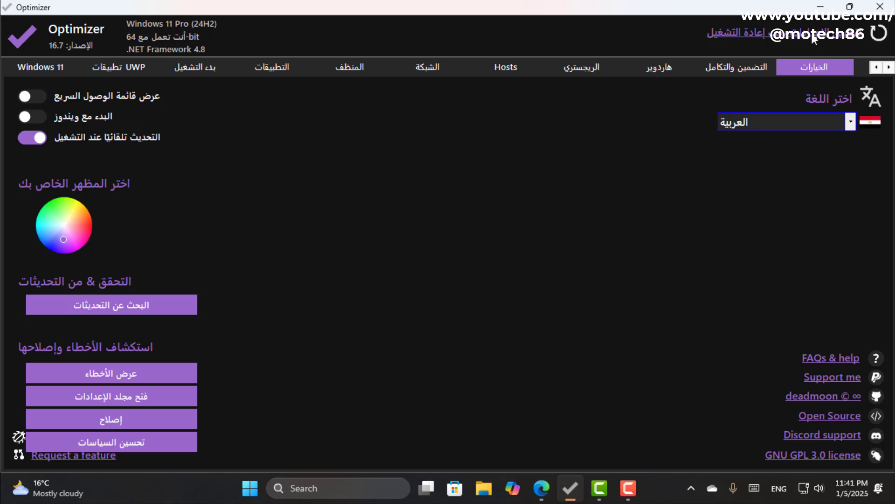
left_click(27, 68)
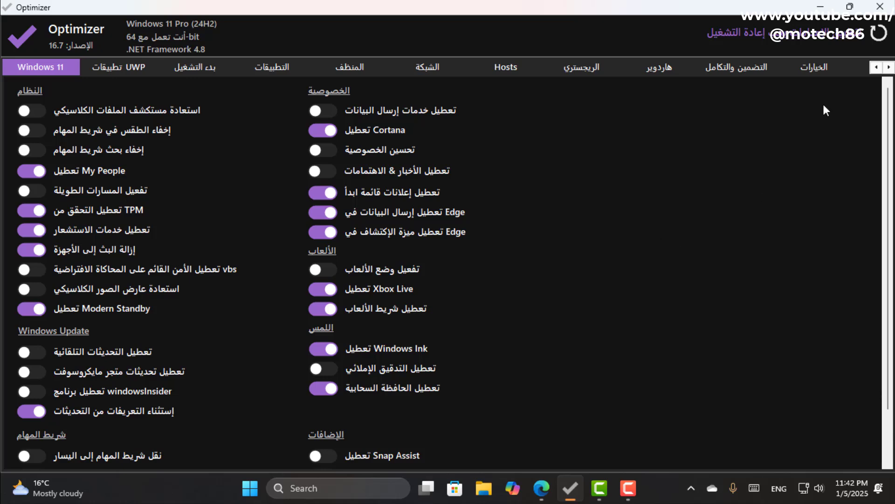
left_click(819, 9)
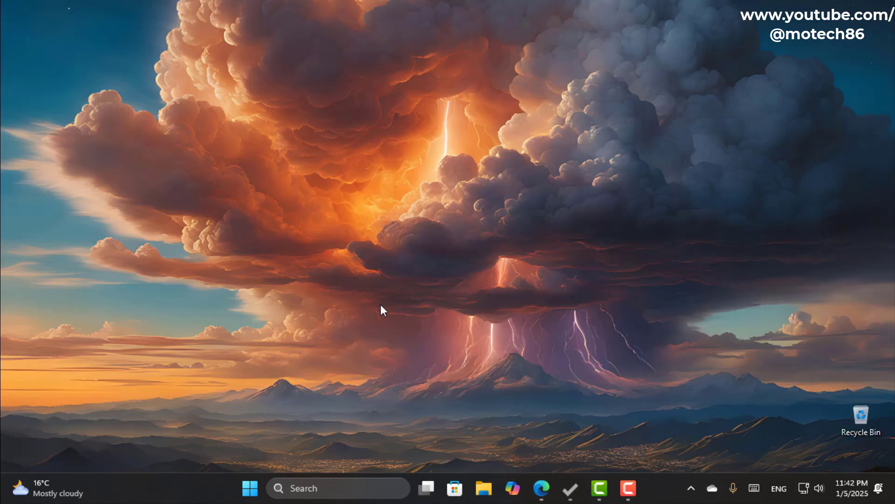